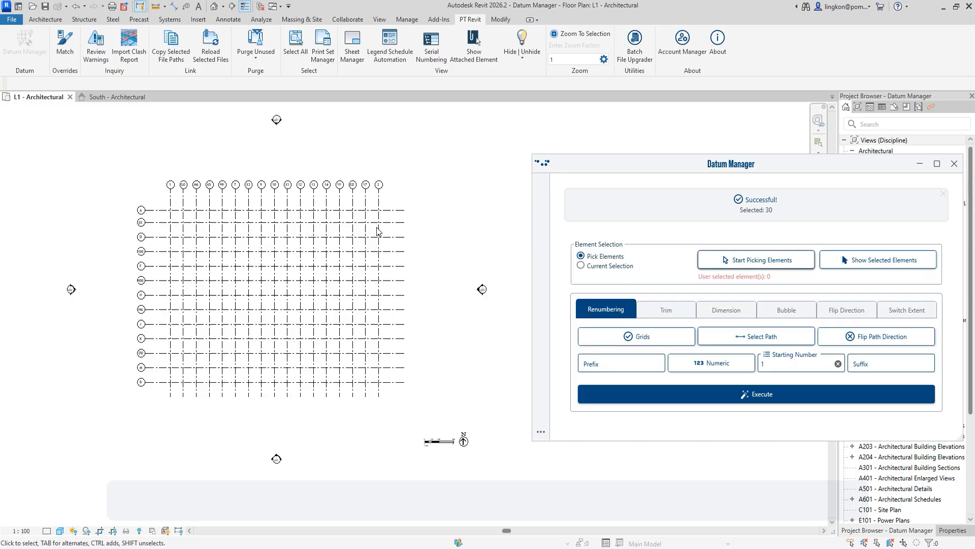
Pick all vertical grids and the horizontal grids from D to DD, and show the picked elements in the plan
scroll(377, 231, up, 1)
click(742, 264)
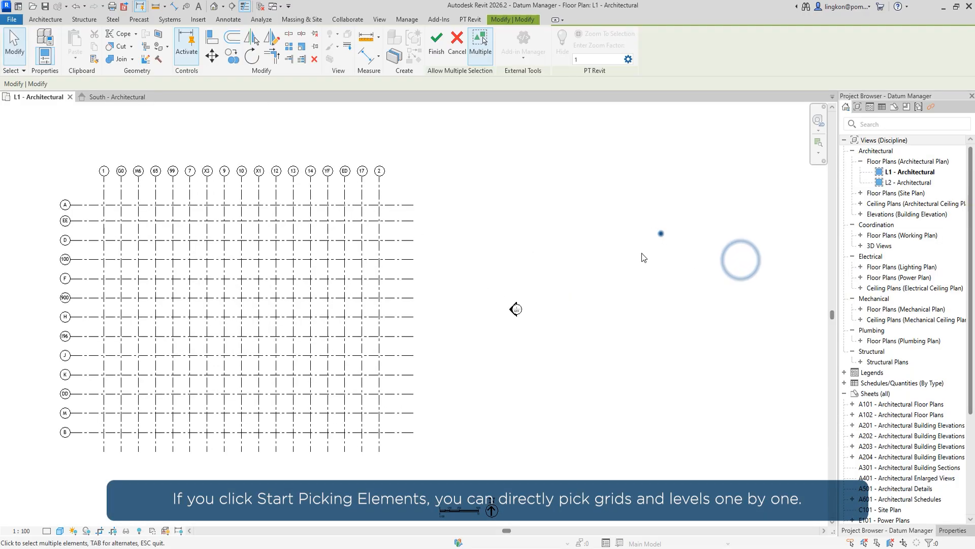
drag(661, 233, 1, 410)
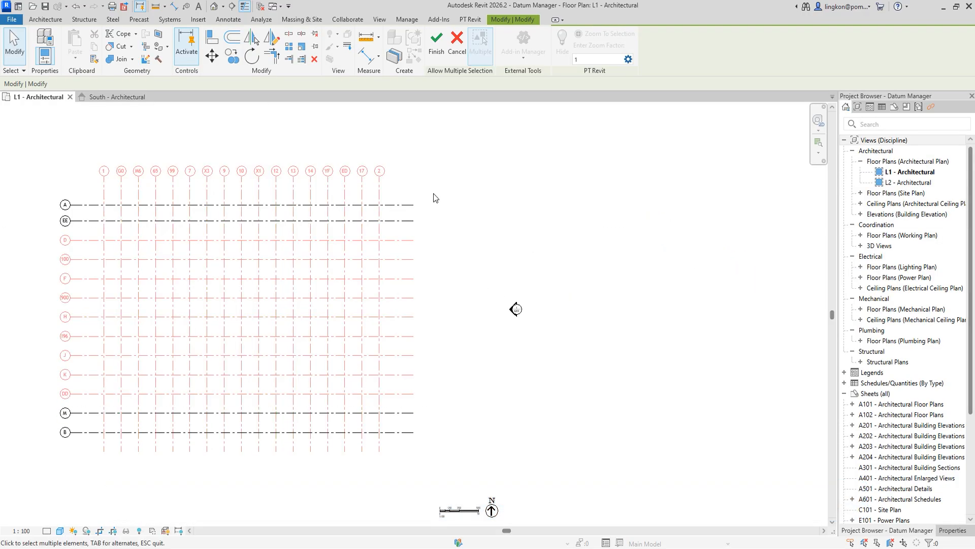
click(441, 51)
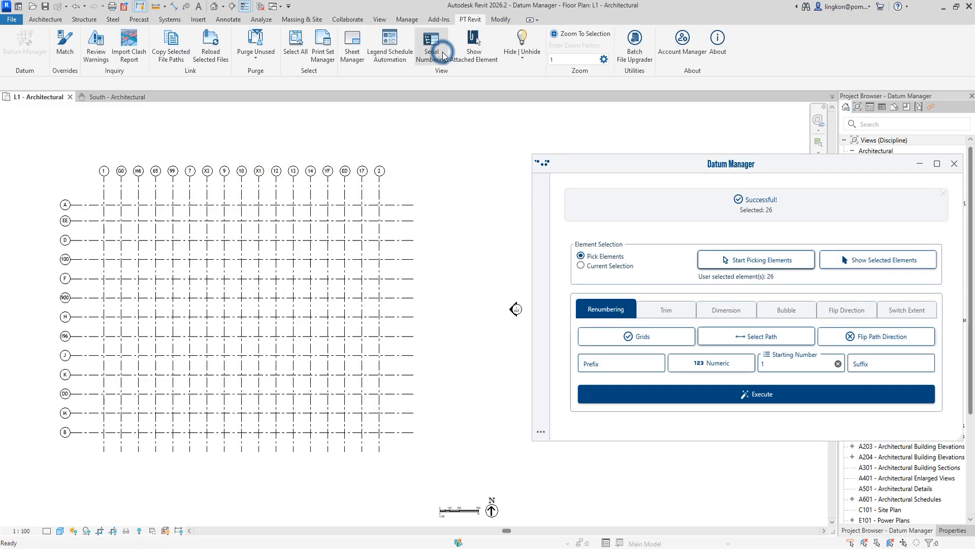
click(884, 260)
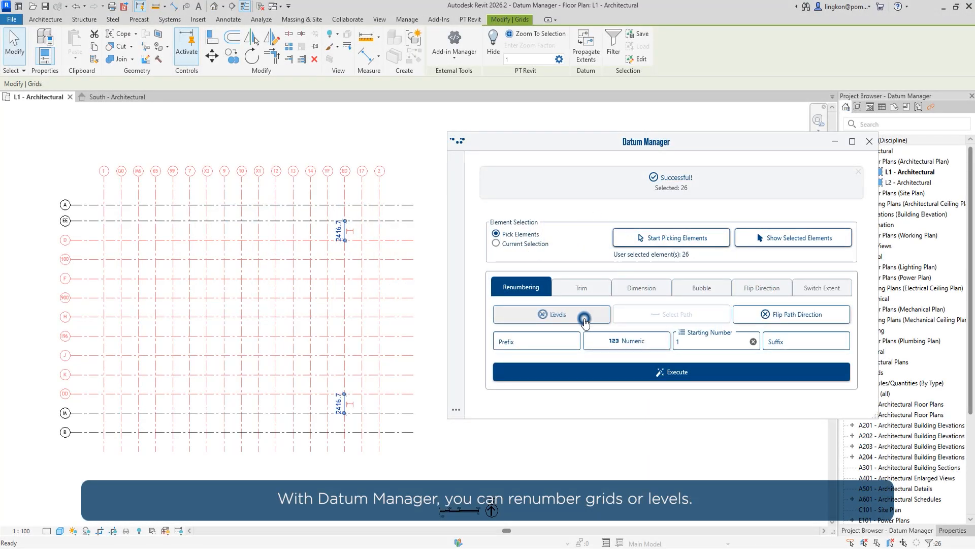
Toggle the renumbering mode to Levels and back to Grids, and clear the selection in the plan
click(585, 323)
click(586, 323)
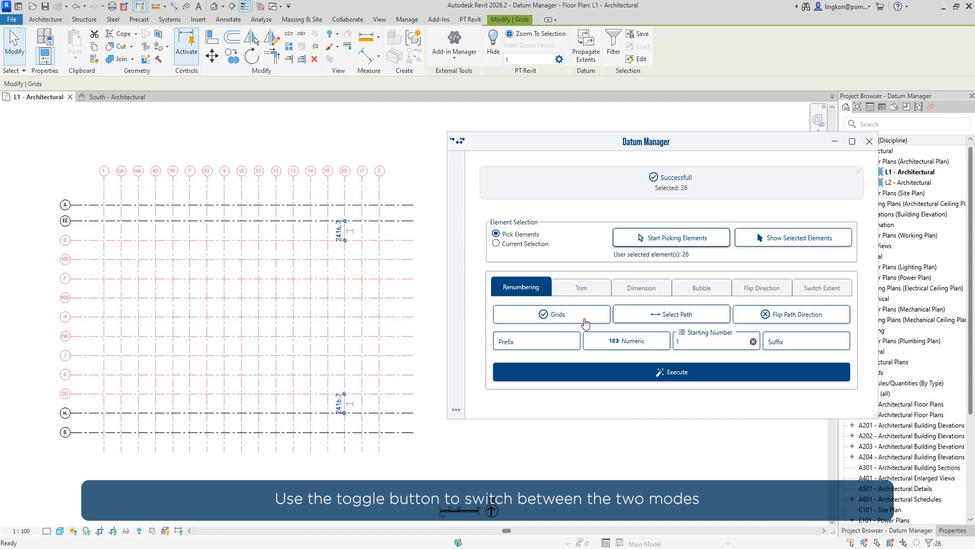
click(409, 134)
Set element selection to Current Selection and load all the vertical grids as the elements to renumber
click(502, 247)
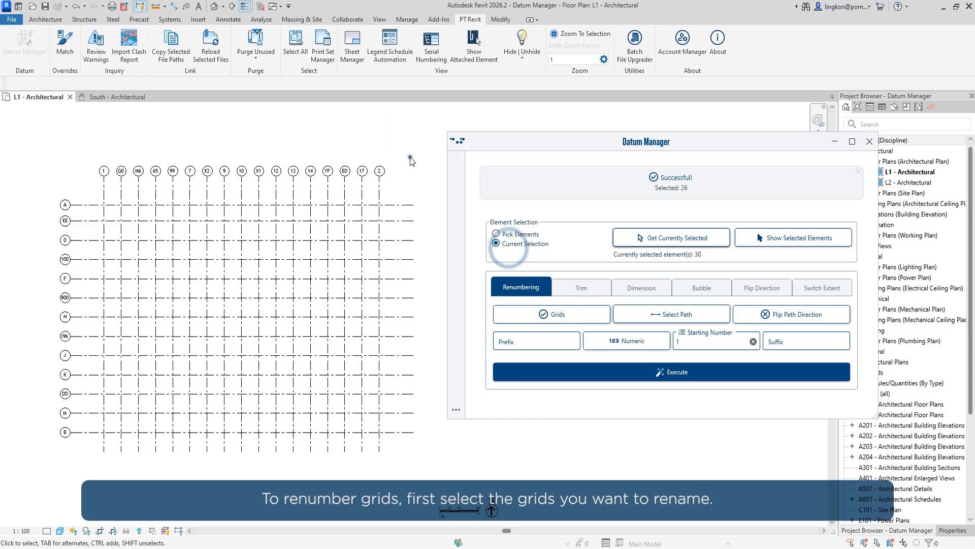
drag(412, 161, 93, 186)
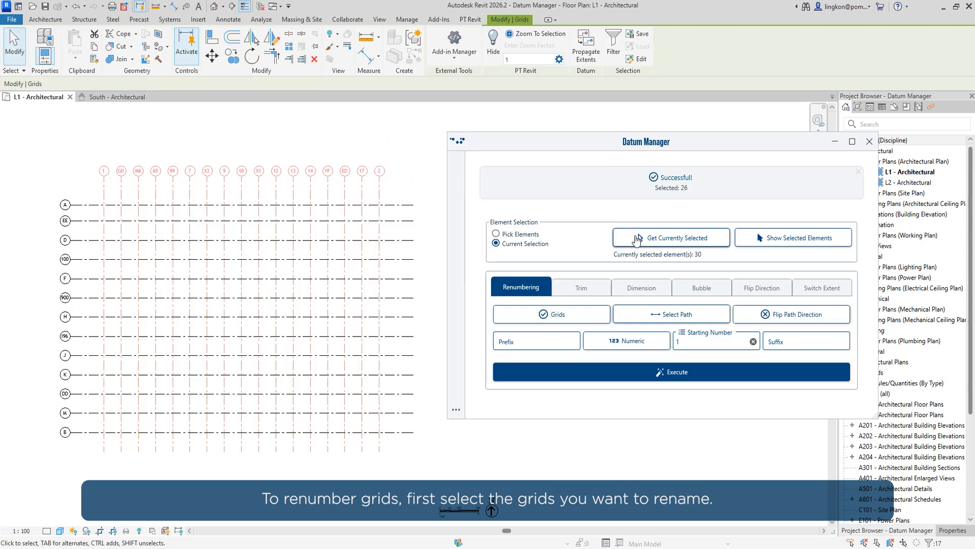
click(663, 243)
key(Escape)
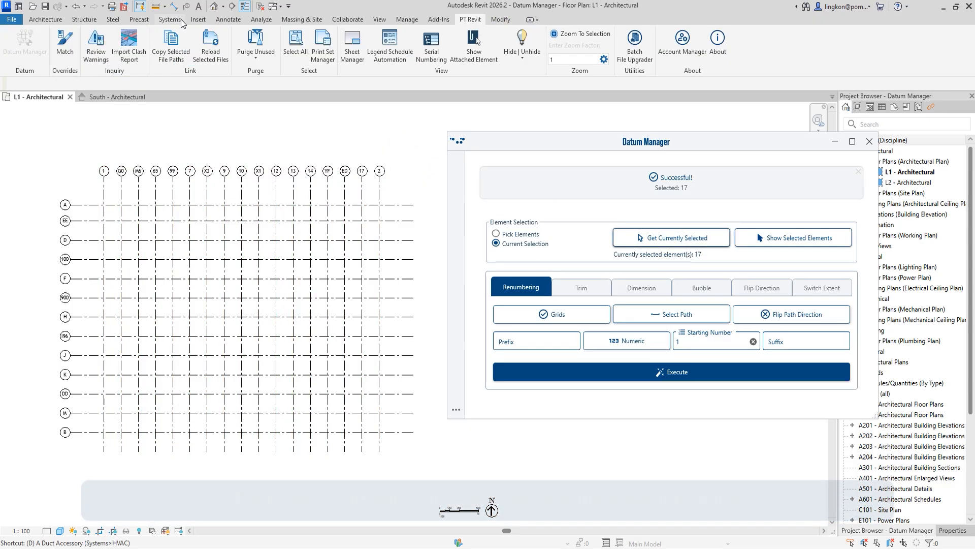
Draw a temporary horizontal detail-line spline crossing all the vertical grids just below their bubbles
click(228, 19)
click(299, 49)
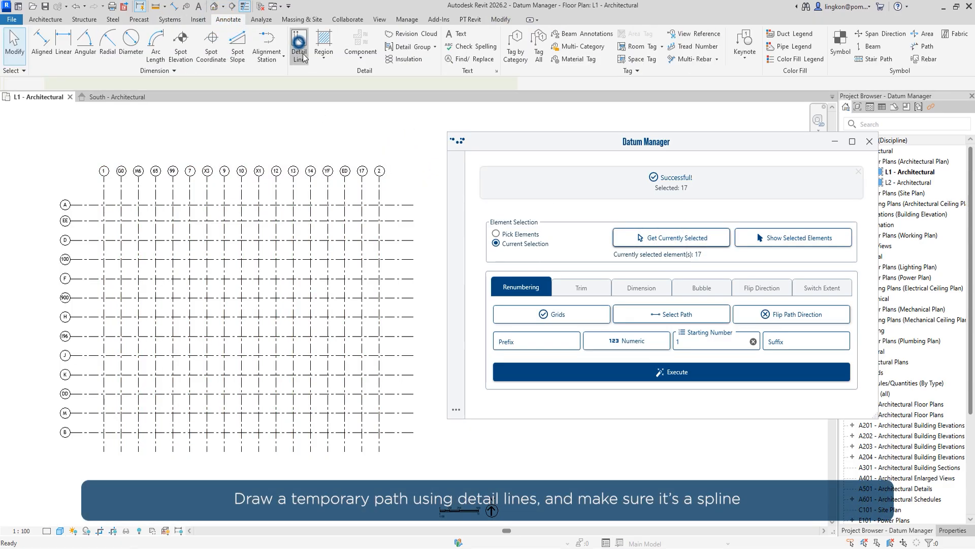
click(478, 49)
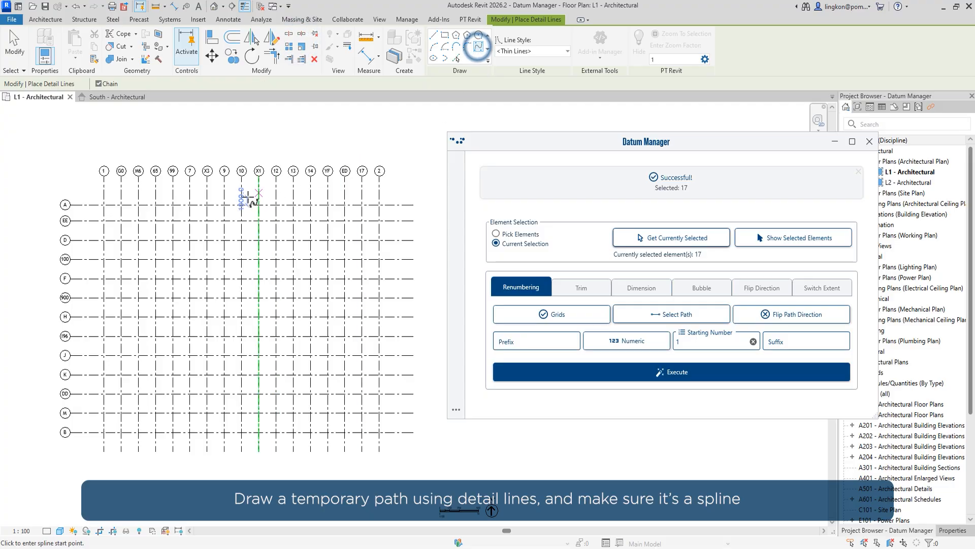
click(403, 190)
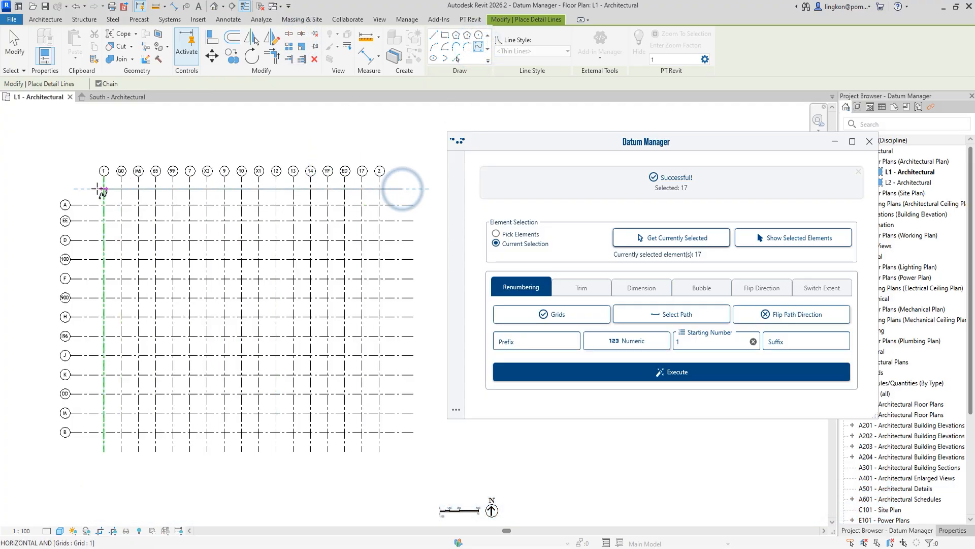
click(91, 190)
key(Escape)
key(Escape)
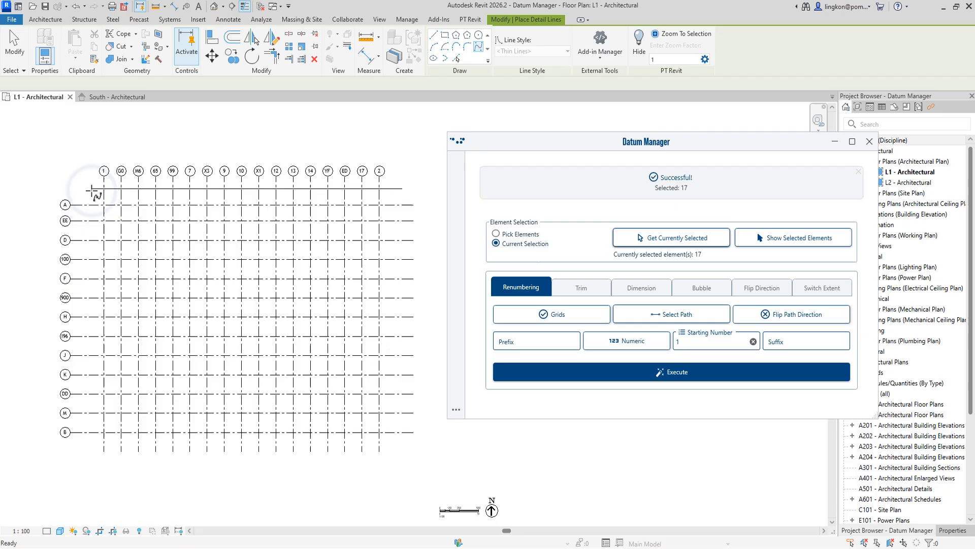
Select the horizontal spline as the path and renumber the vertical grids with Numeric numbering starting at 10
click(687, 320)
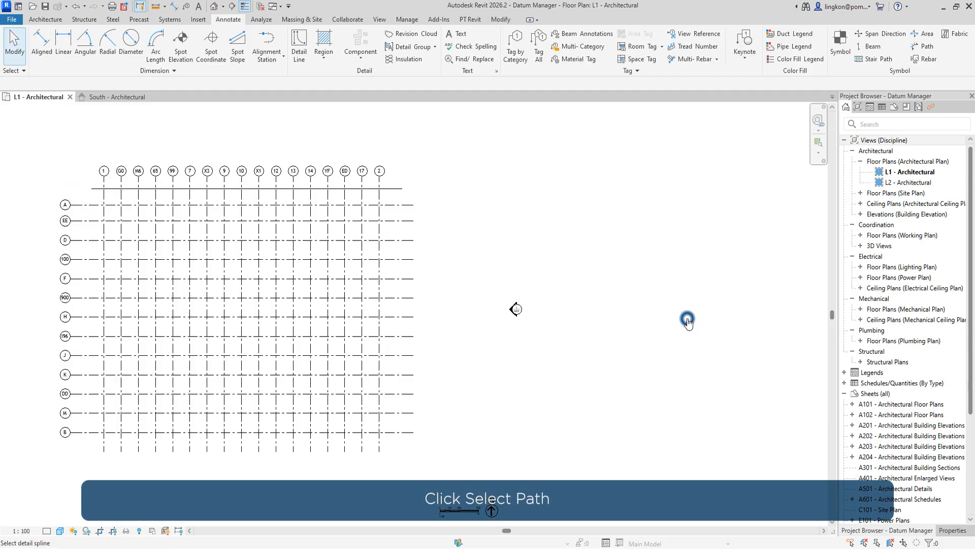
click(392, 189)
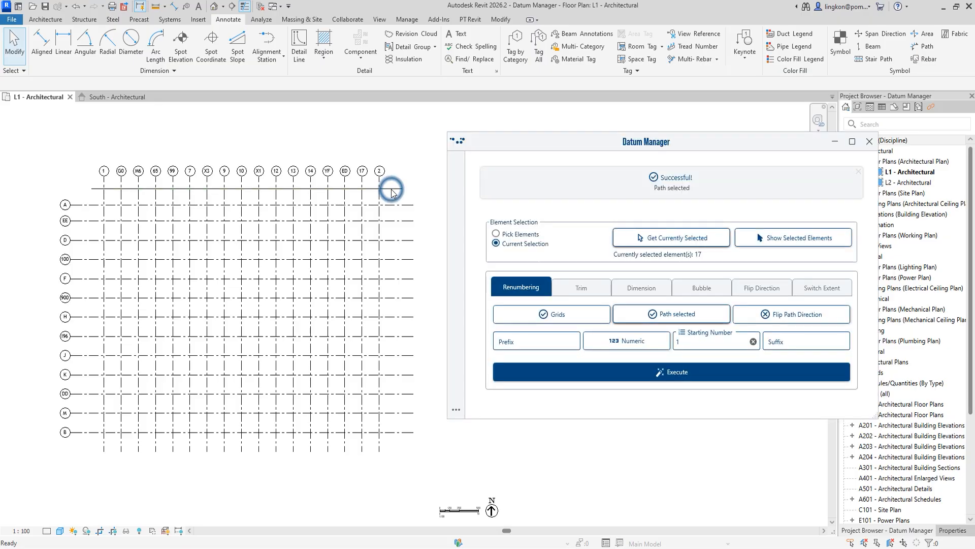
click(611, 341)
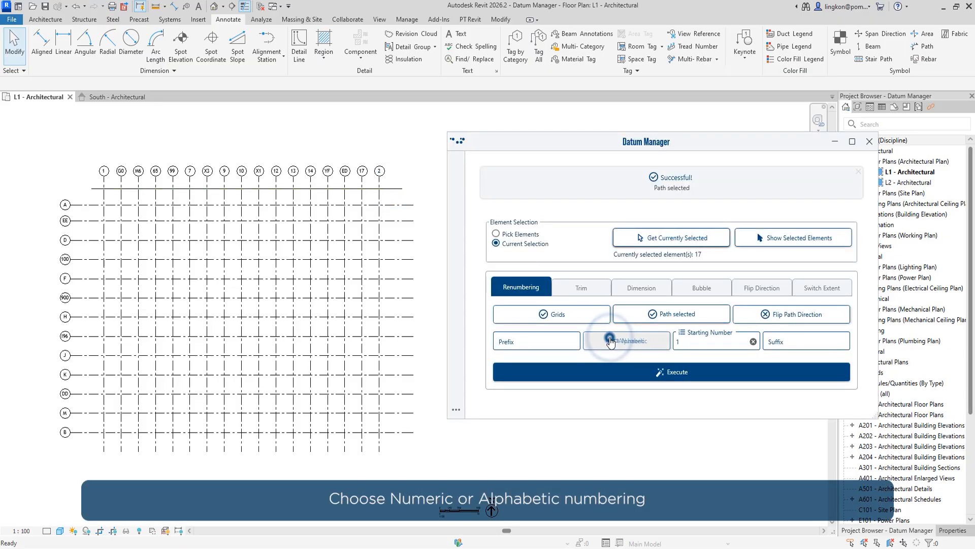
double_click(692, 343)
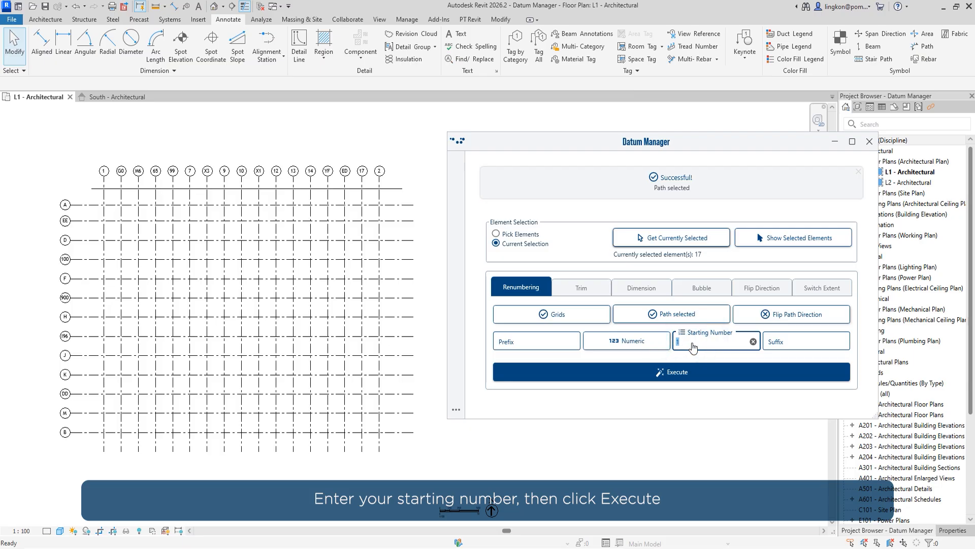
text(10)
click(618, 382)
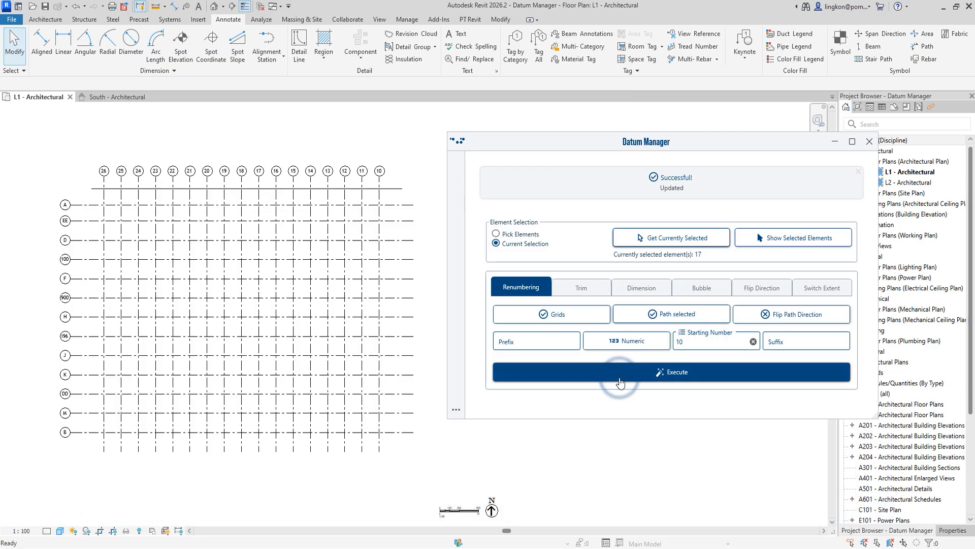
Flip the path direction and renumber the vertical grids again with starting number 1
scroll(323, 203, up, 2)
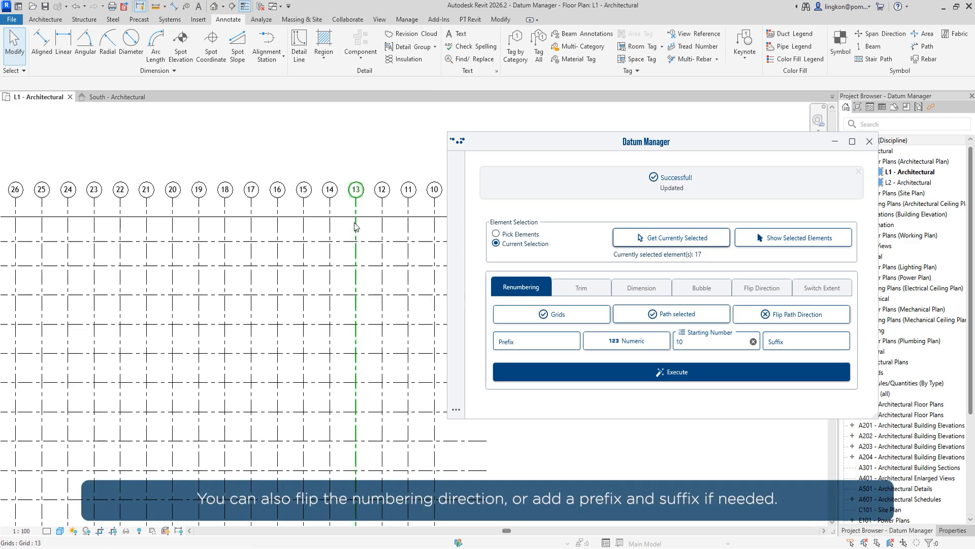
drag(508, 136, 526, 139)
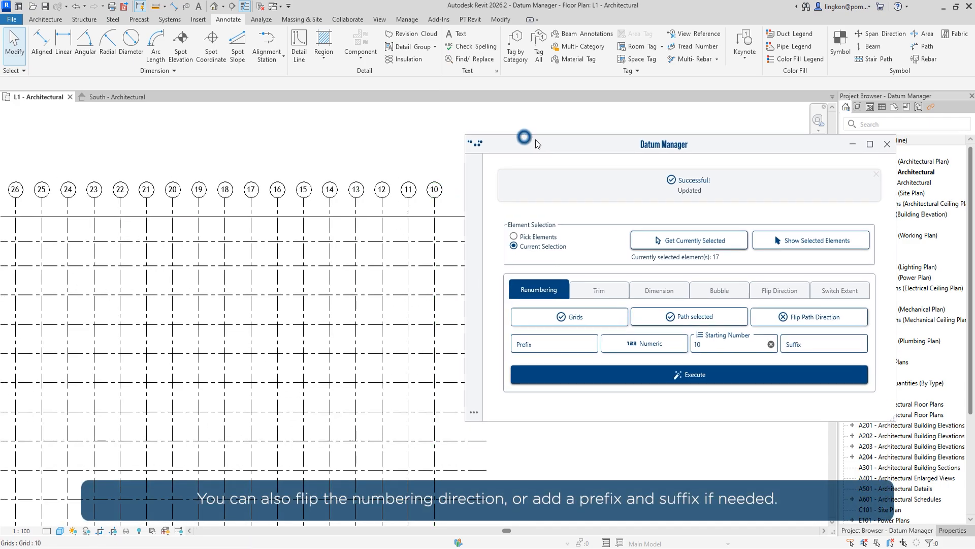
click(852, 322)
click(687, 376)
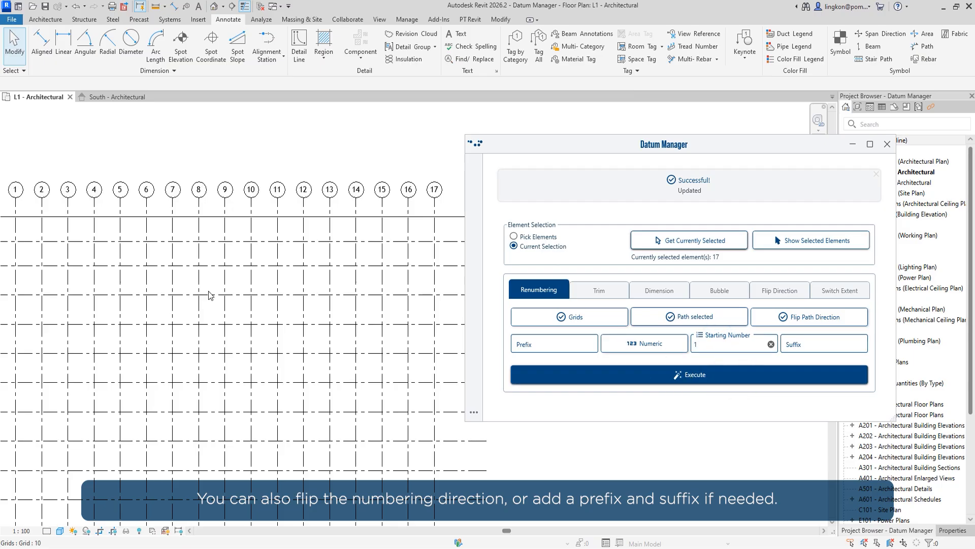
Draw a temporary vertical detail-line spline crossing all the horizontal grids beside their bubbles
scroll(209, 295, down, 3)
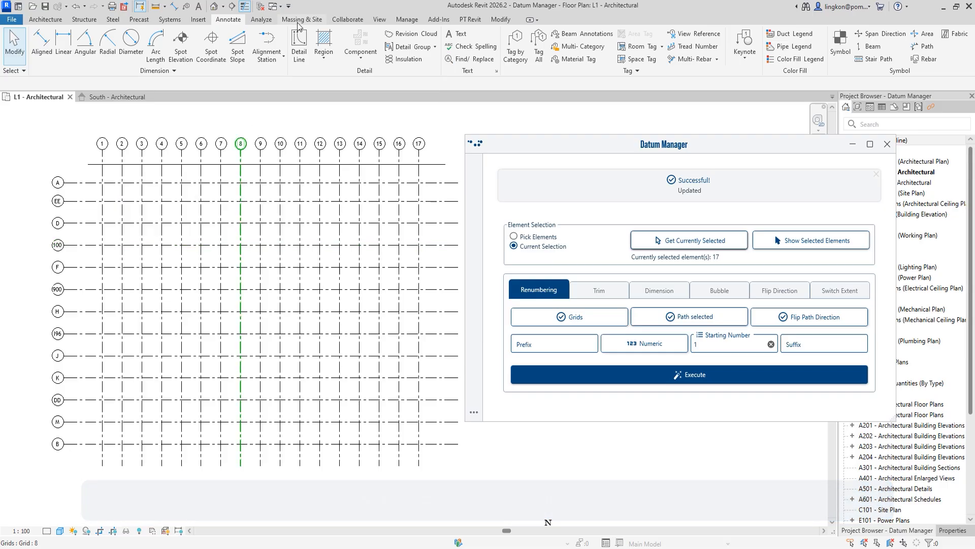
click(300, 44)
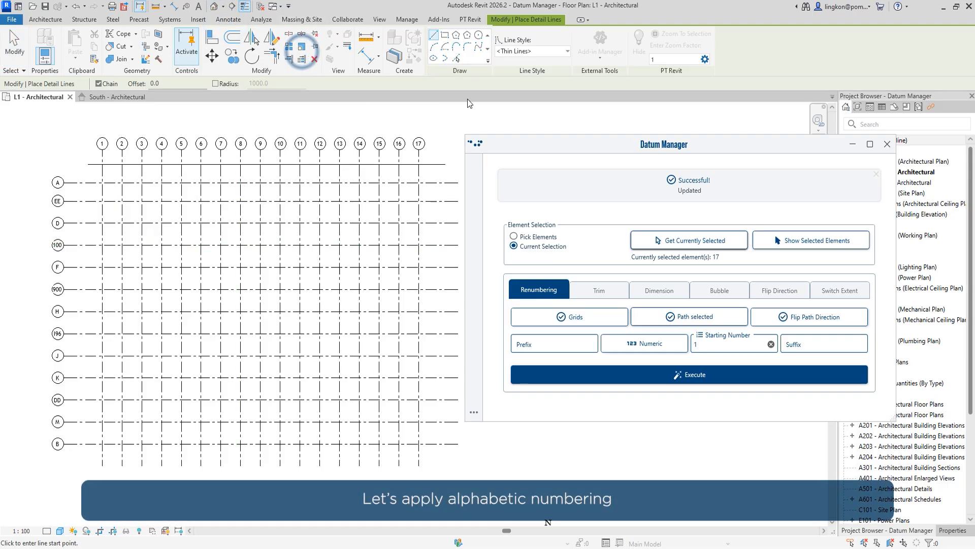
click(78, 165)
click(77, 481)
key(Escape)
key(Escape)
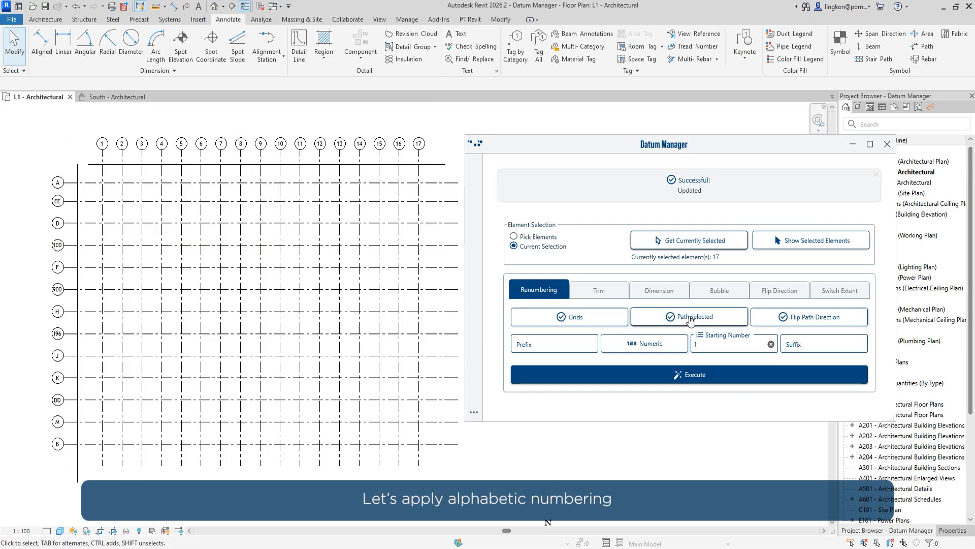
Select the vertical spline as the path and apply Alphabetic numbering with starting letter A
click(691, 317)
click(79, 282)
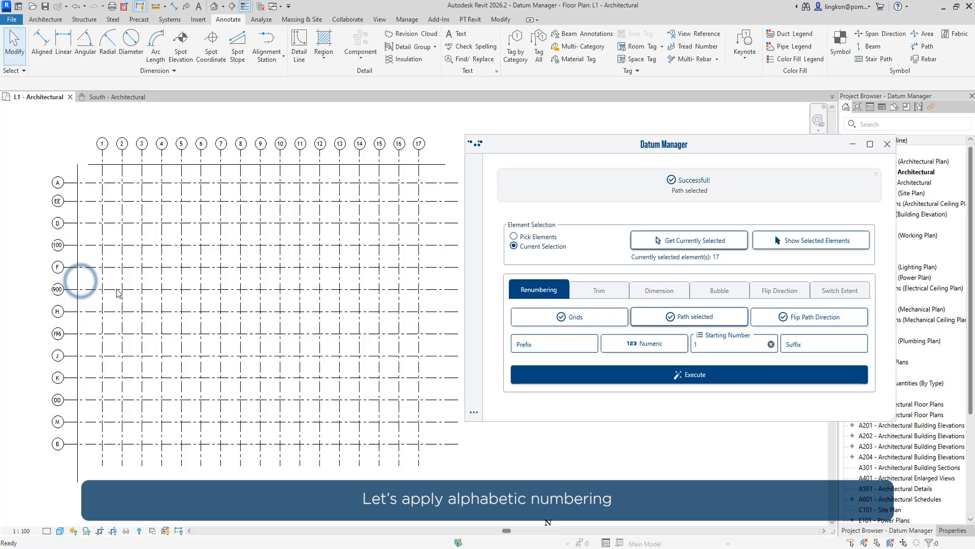
click(687, 374)
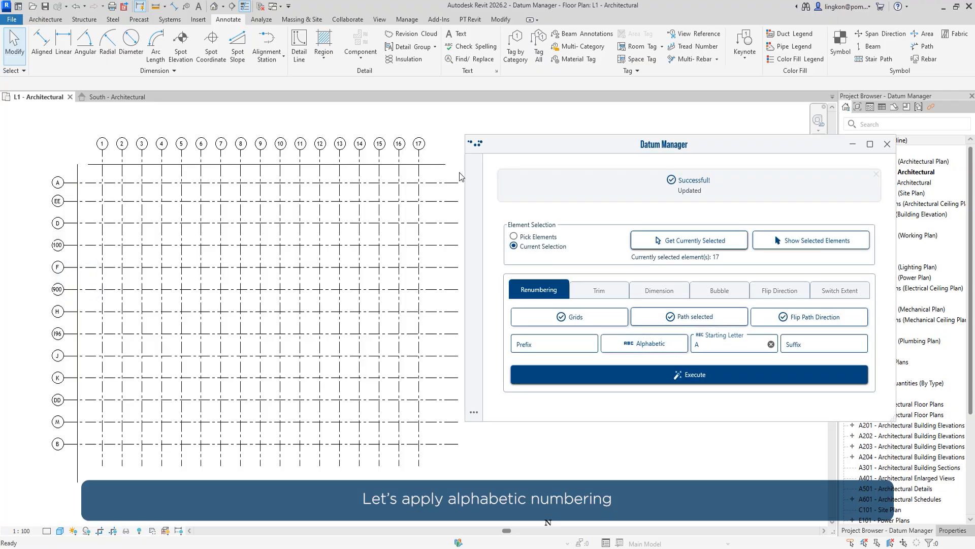
Load the horizontal grids as the current selection and renumber them, reversing the path direction so lettering runs from A downward
drag(456, 168, 436, 459)
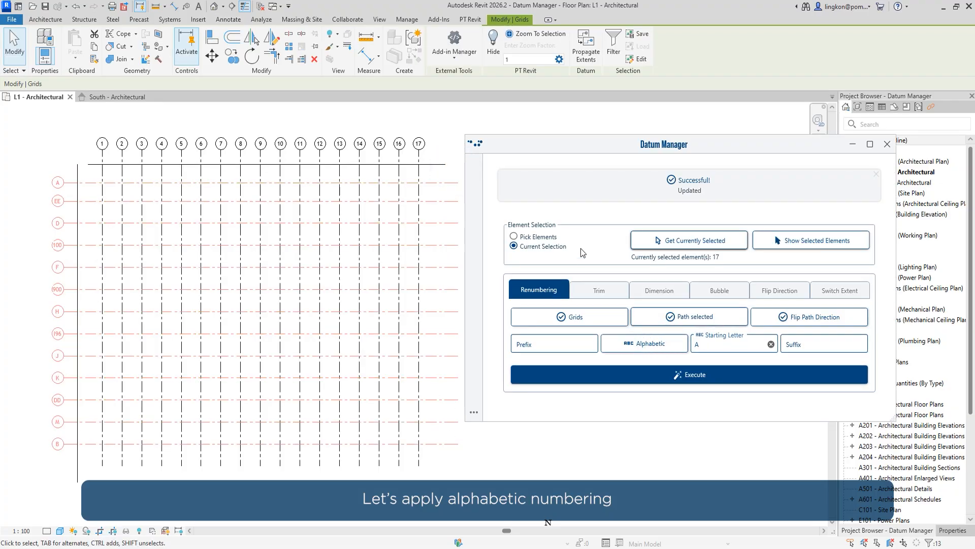
click(683, 242)
click(664, 378)
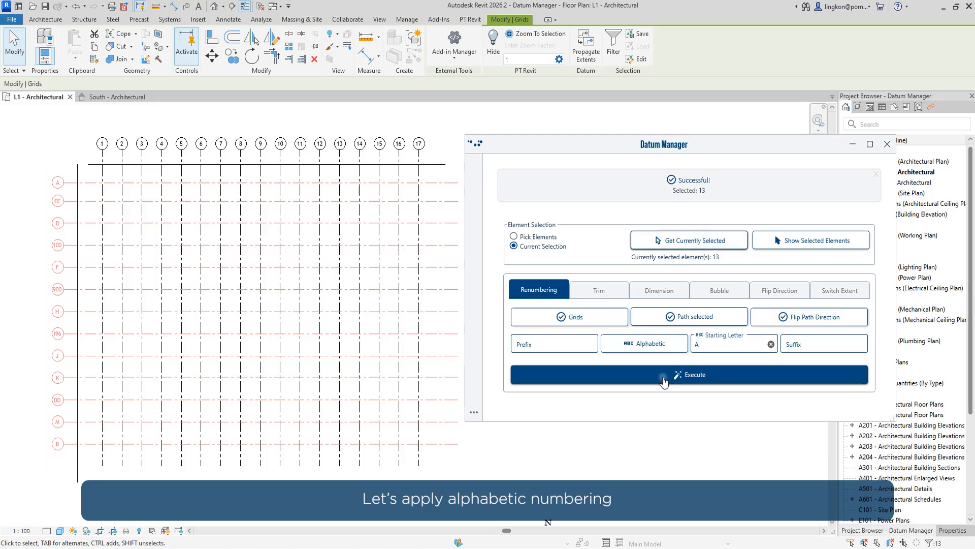
click(789, 319)
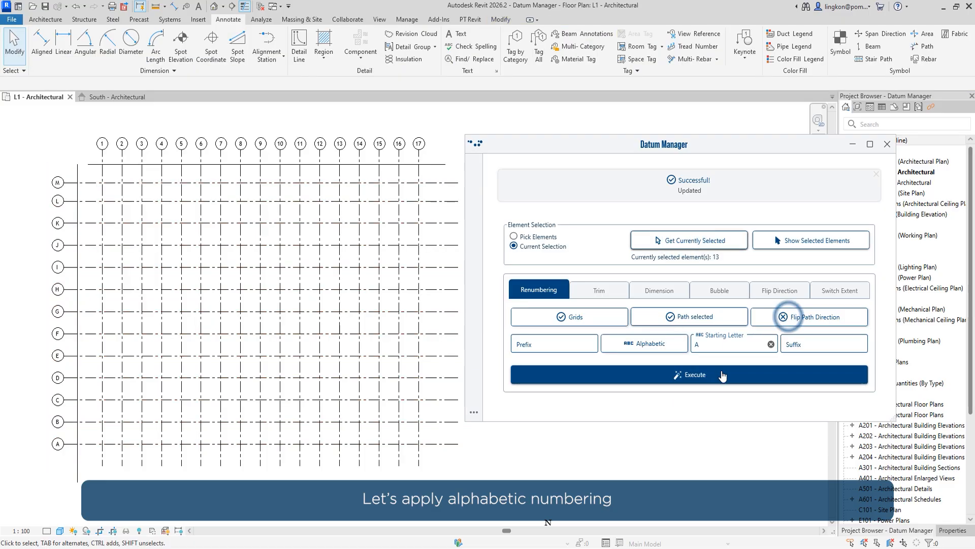
click(718, 378)
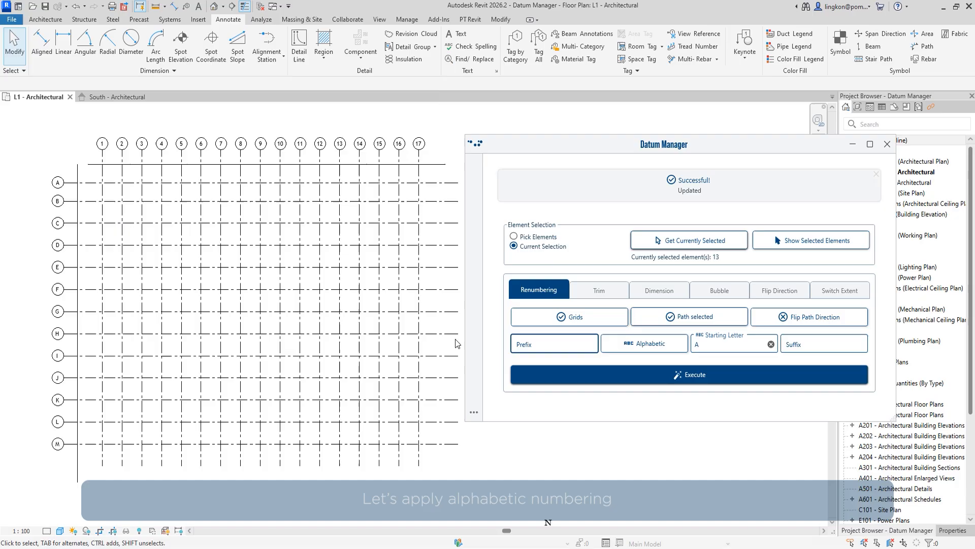
Delete the two temporary path lines beside the grid bubbles
click(90, 148)
drag(90, 148, 74, 177)
key(Delete)
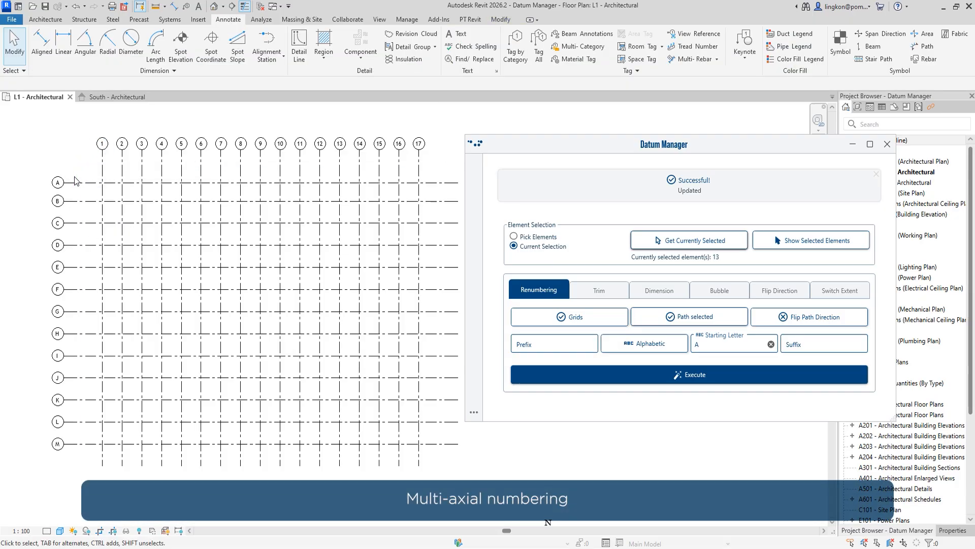
Draw one detail-line spline running up across the horizontal grids from below M, and bending to cross the vertical grids past 17
key(s)
click(300, 47)
click(478, 47)
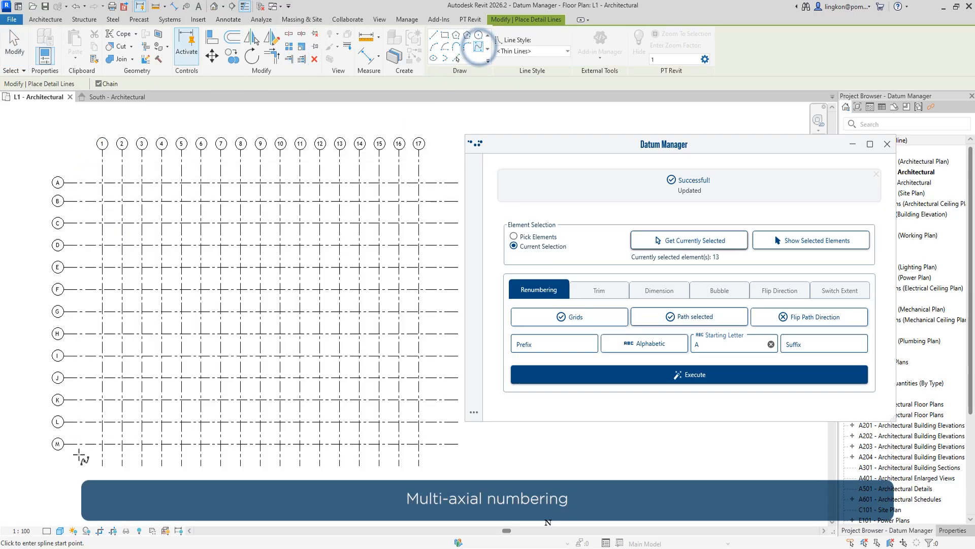
click(83, 460)
click(85, 173)
click(85, 156)
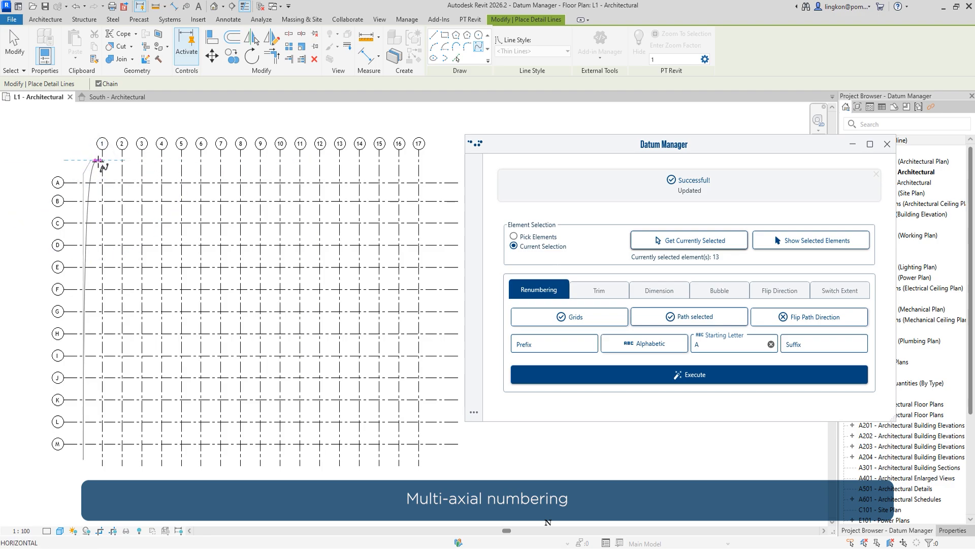
click(433, 159)
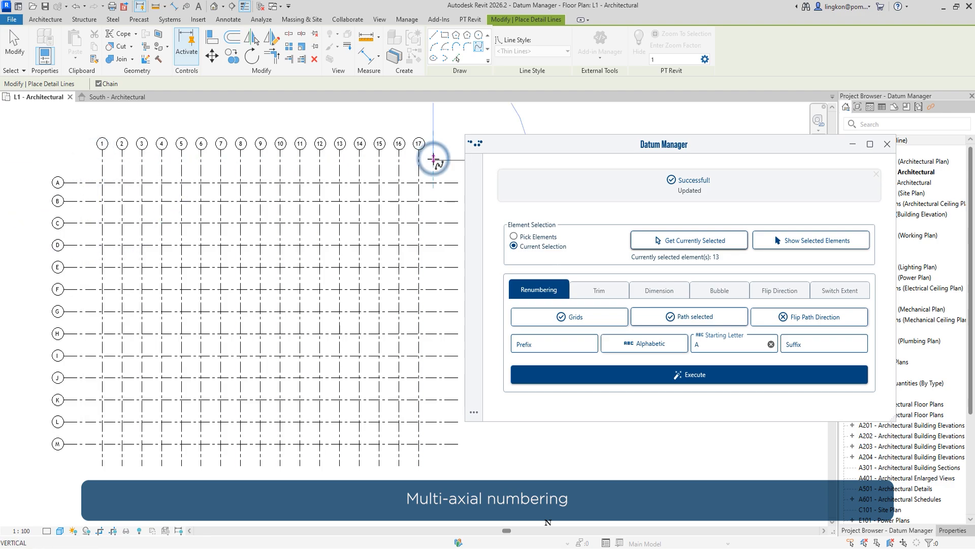
Select the bent spline as the renumbering path and load all horizontal and vertical grids as the current selection
click(689, 315)
click(409, 162)
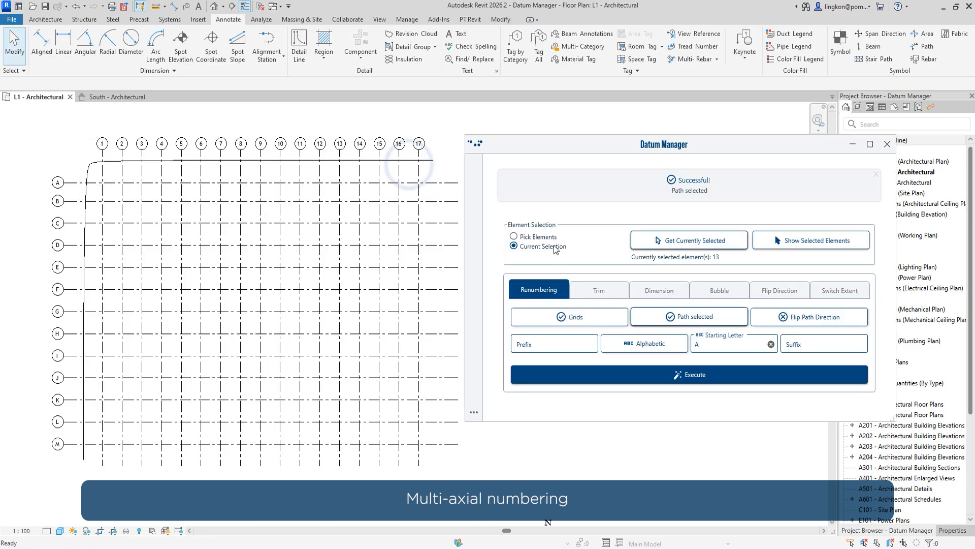
drag(440, 120, 47, 497)
click(671, 241)
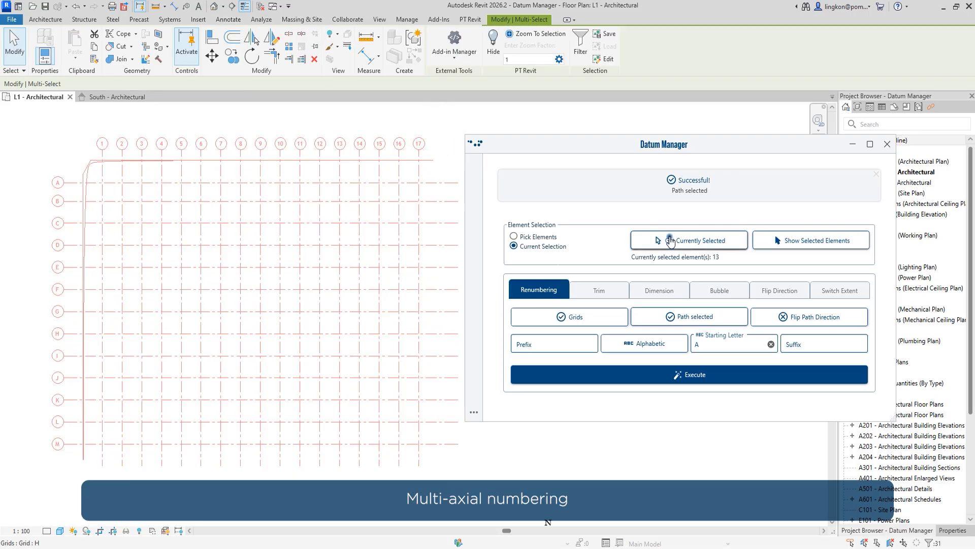
Renumber all loaded grids alphabetically from A along the bent path, with the path direction flipped
click(435, 119)
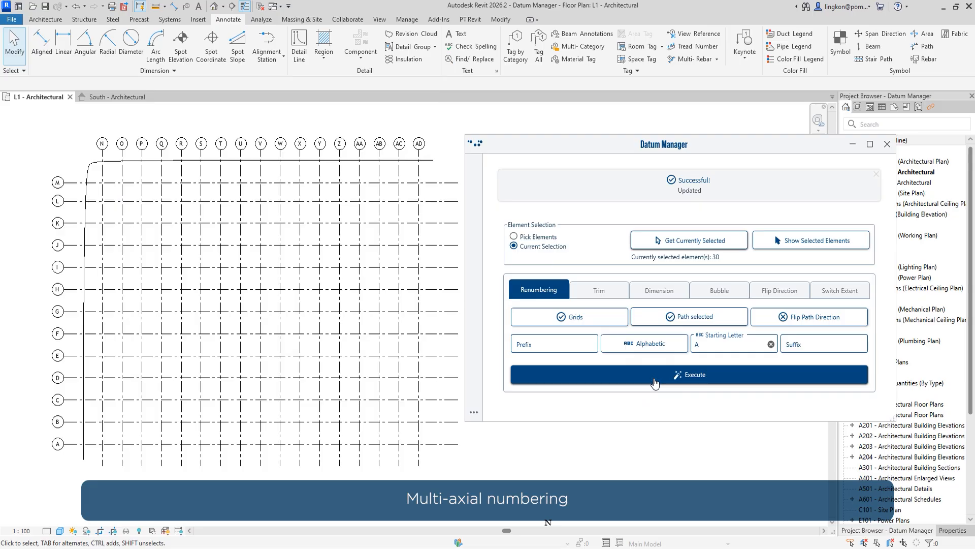
click(816, 317)
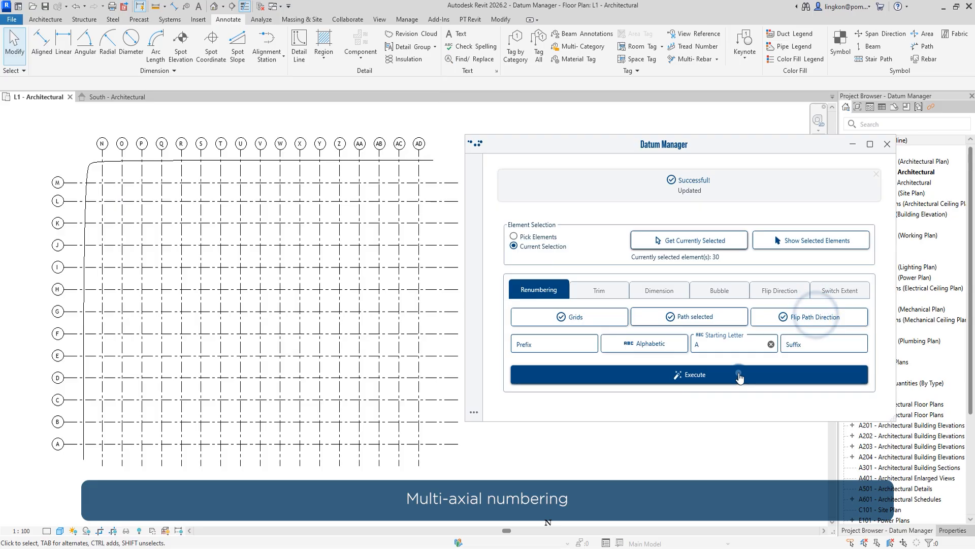
click(738, 376)
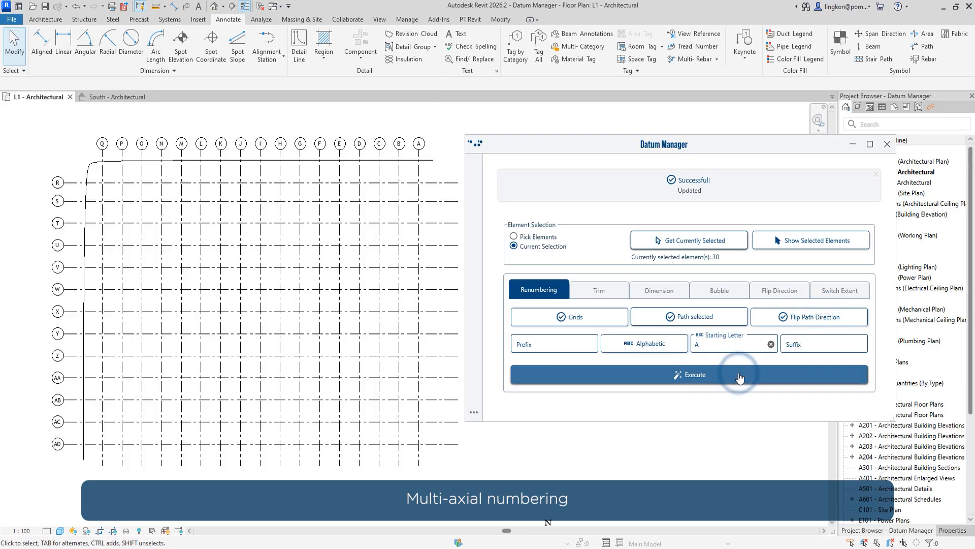
Renumber the same grids numerically from 1 along the bent path, with the path direction unflipped
click(668, 345)
click(695, 376)
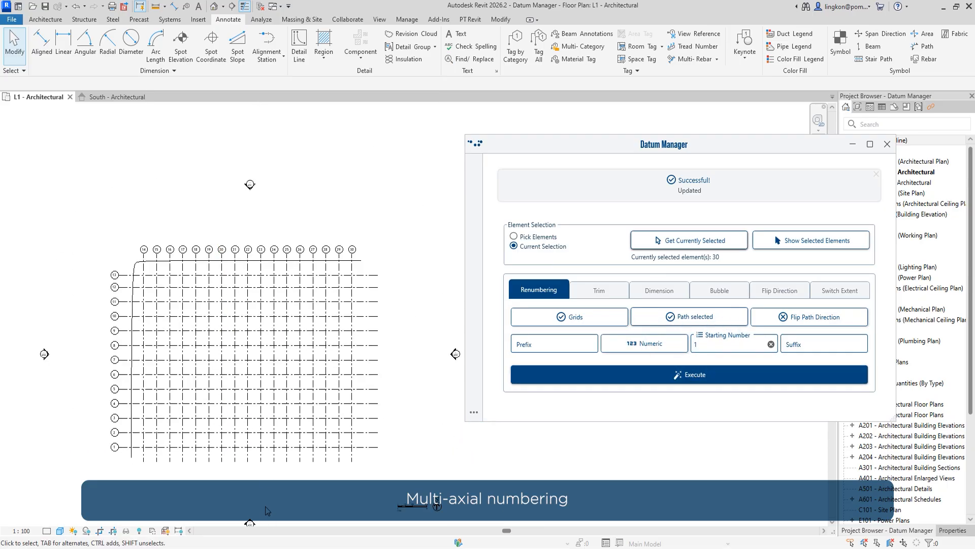
In the South elevation, set the renumbering category to levels and load all levels as the current selection
right_click(230, 460)
click(275, 157)
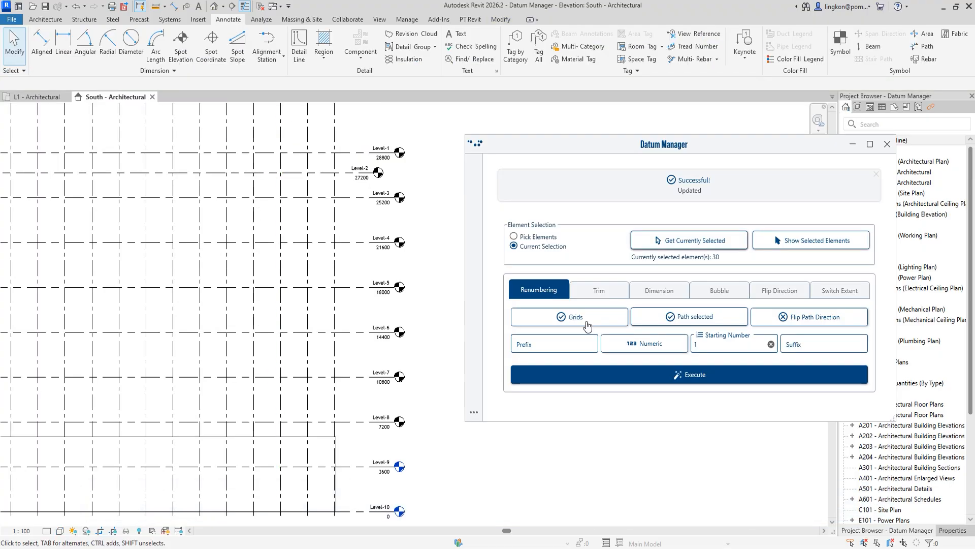
click(587, 323)
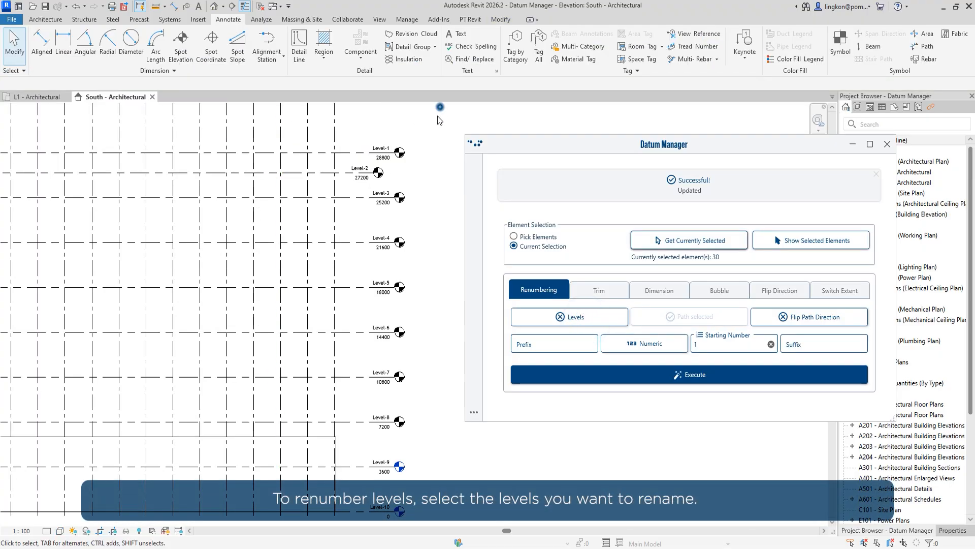
drag(440, 107, 364, 523)
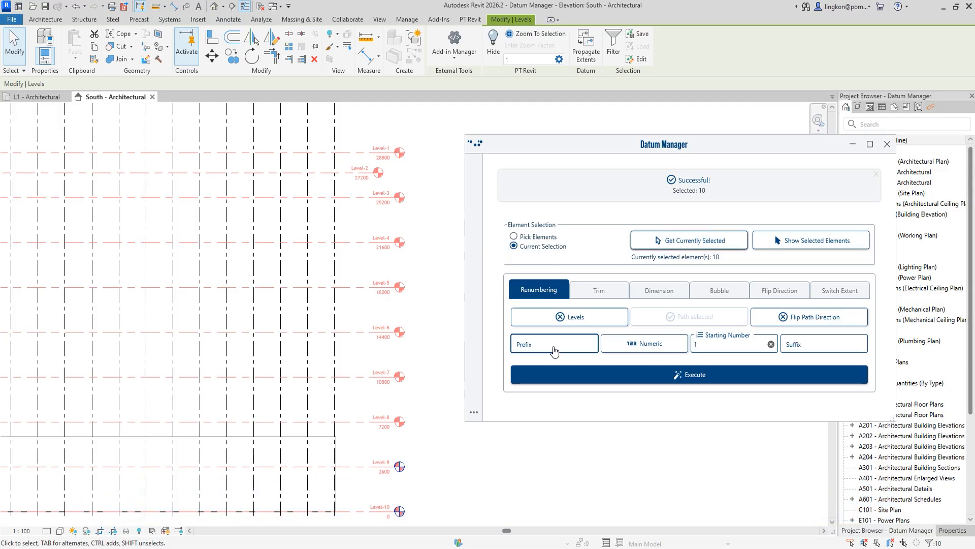
Renumber the loaded levels numerically from 1 with the prefix "Level-"
click(625, 346)
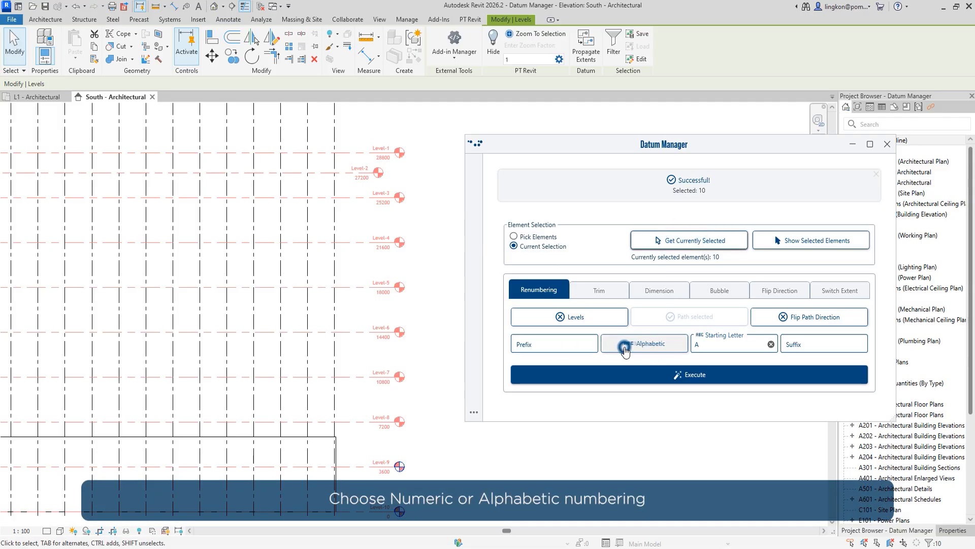
click(625, 346)
click(551, 348)
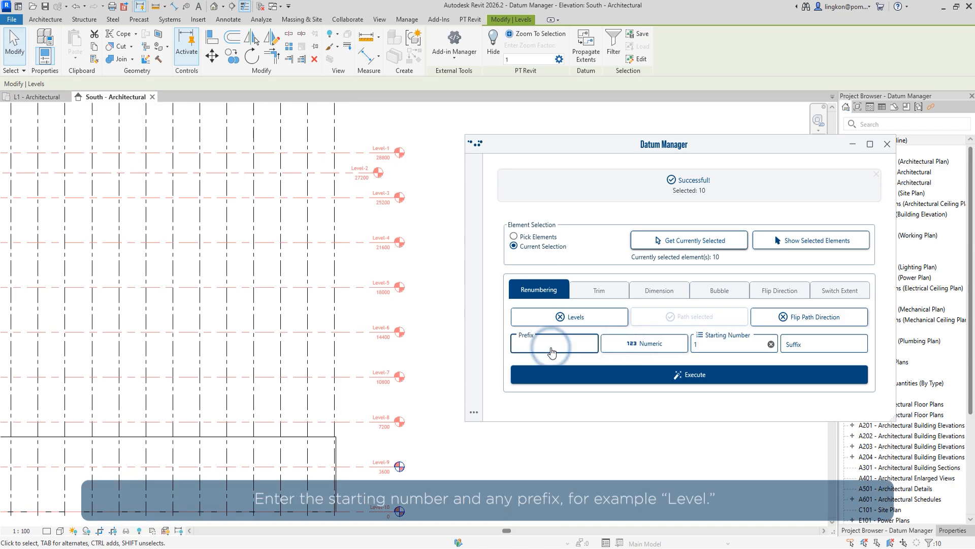
text(Level-)
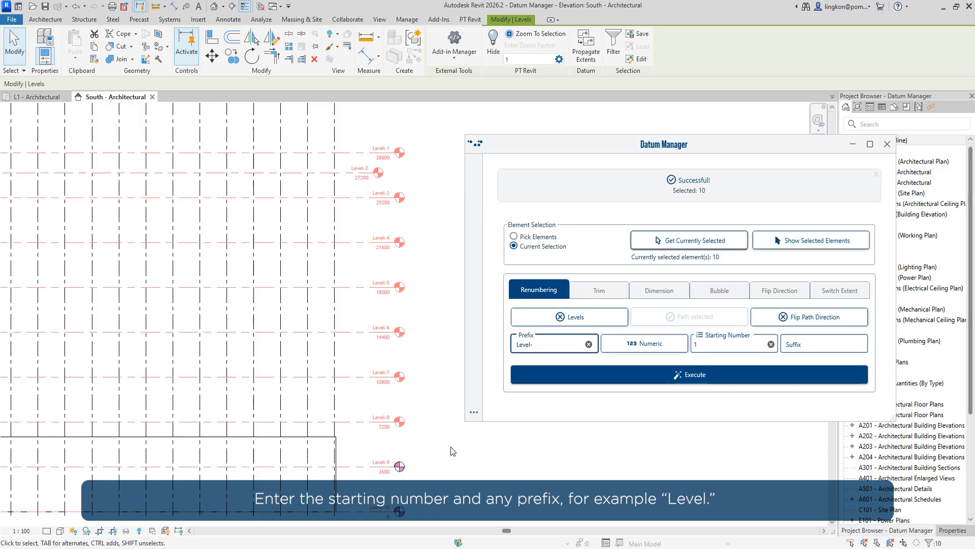
click(678, 375)
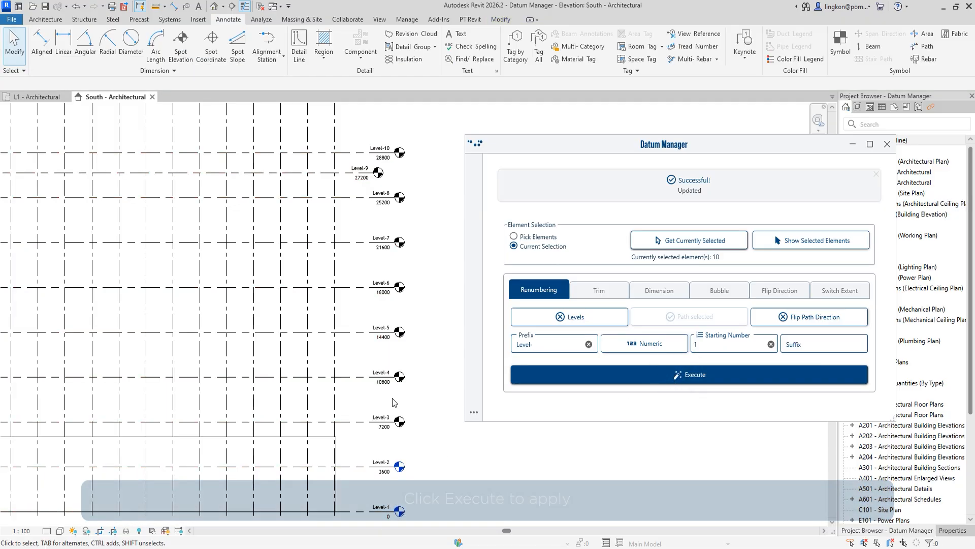
Renumber the levels with the path direction flipped, and renumber them again with the flip turned off
click(807, 321)
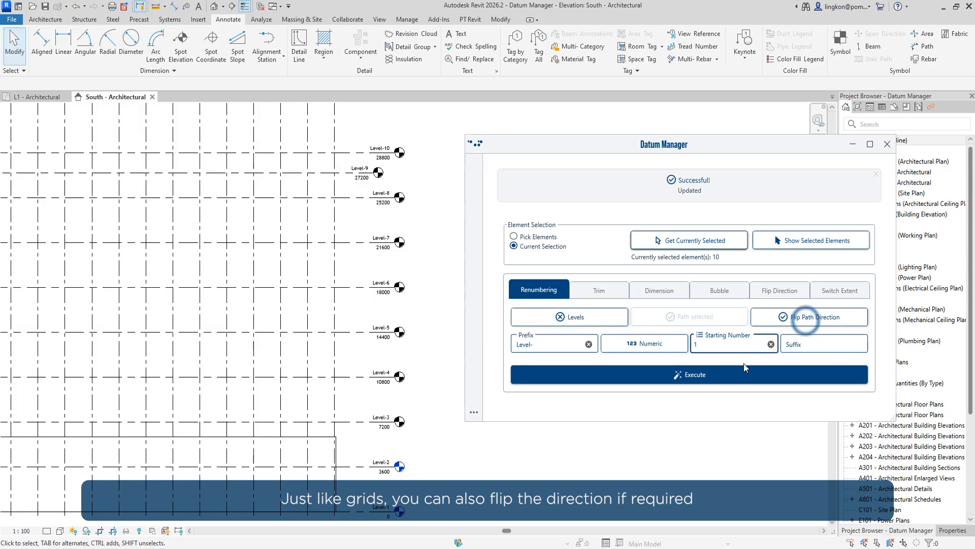
click(726, 376)
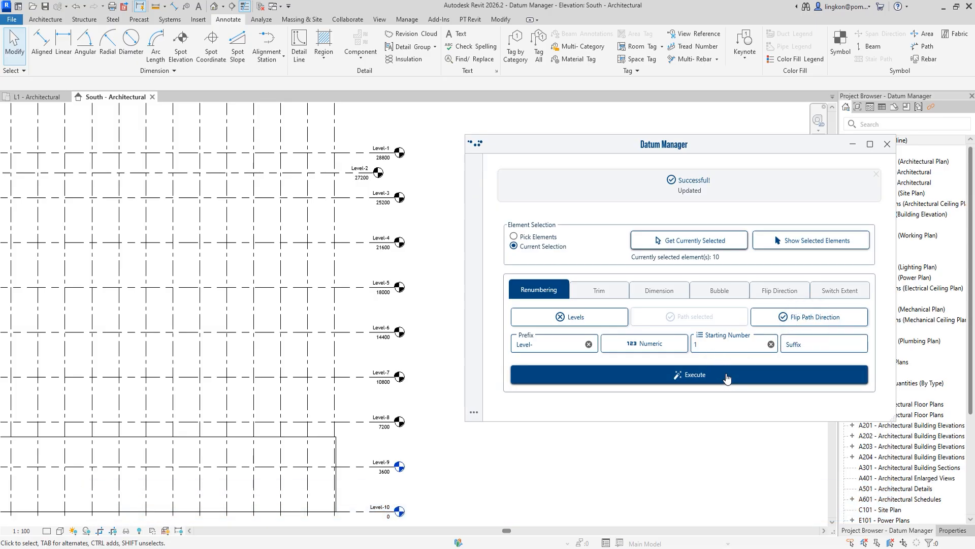
click(782, 317)
click(740, 375)
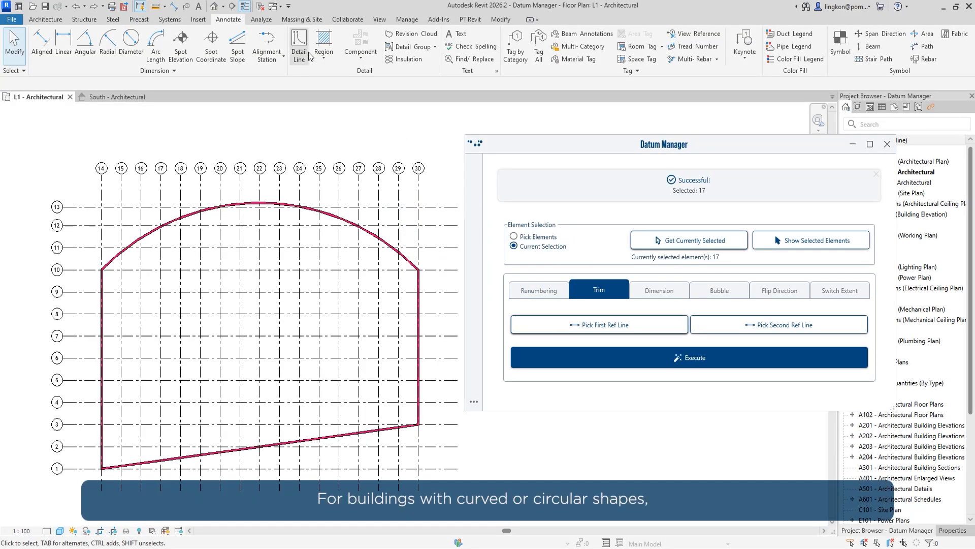
Create temporary detail lines outside the L1 building's curved and sloping walls by picking the walls with an offset of 1500
click(299, 49)
click(456, 59)
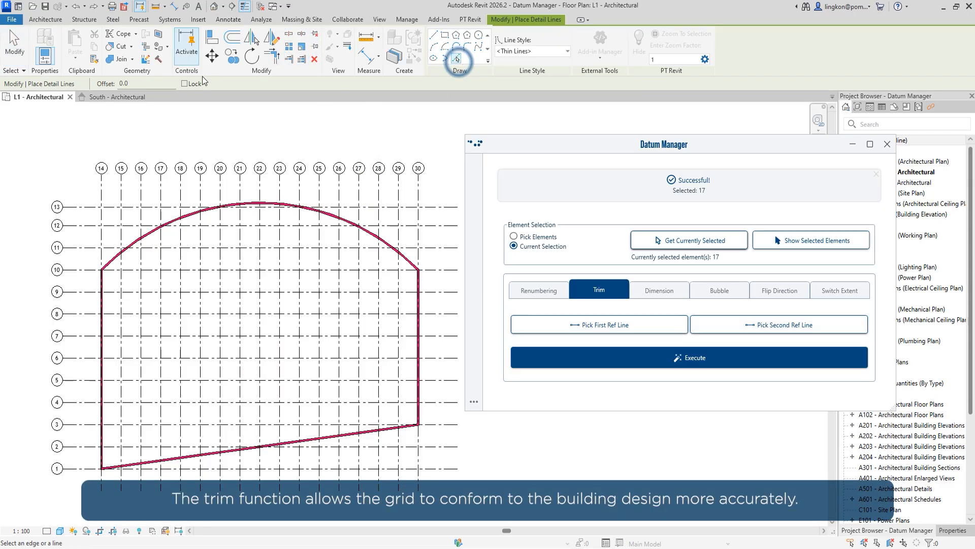
click(152, 82)
click(395, 245)
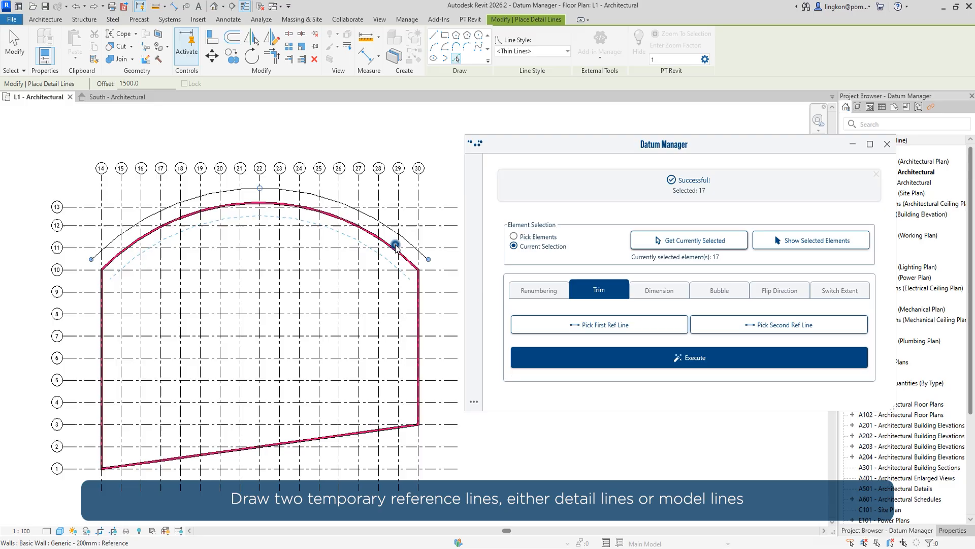
key(Escape)
key(Escape)
Extend both ends of the detail line below the sloping wall so it crosses grids 14 and 30
click(415, 440)
drag(420, 439, 428, 438)
drag(103, 483, 91, 484)
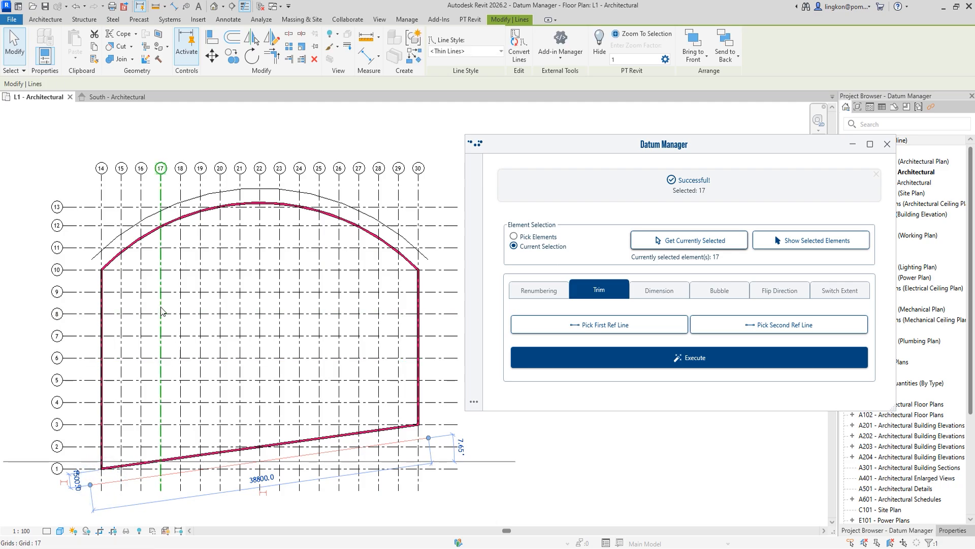
key(Escape)
Set the curved detail line as the second trim reference line and the sloping one as the first
click(760, 327)
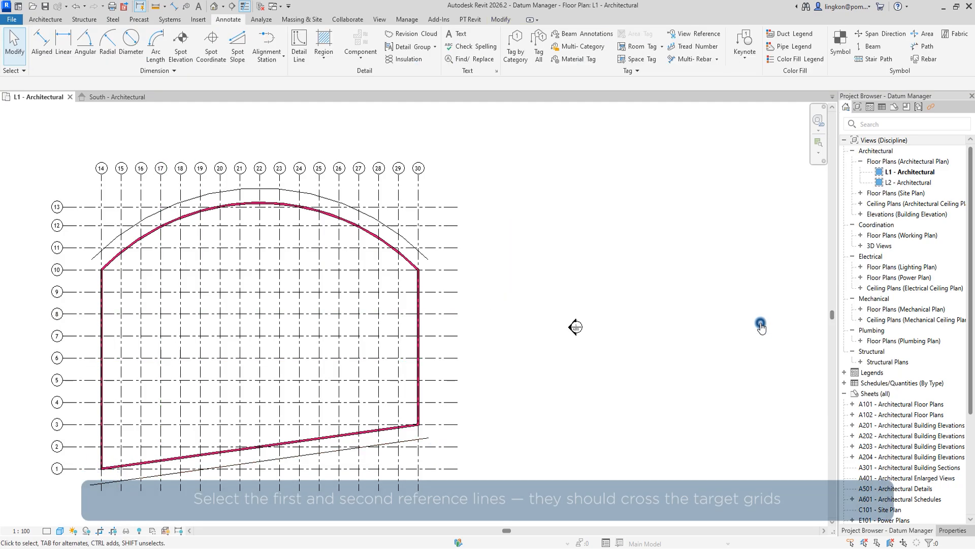
click(379, 222)
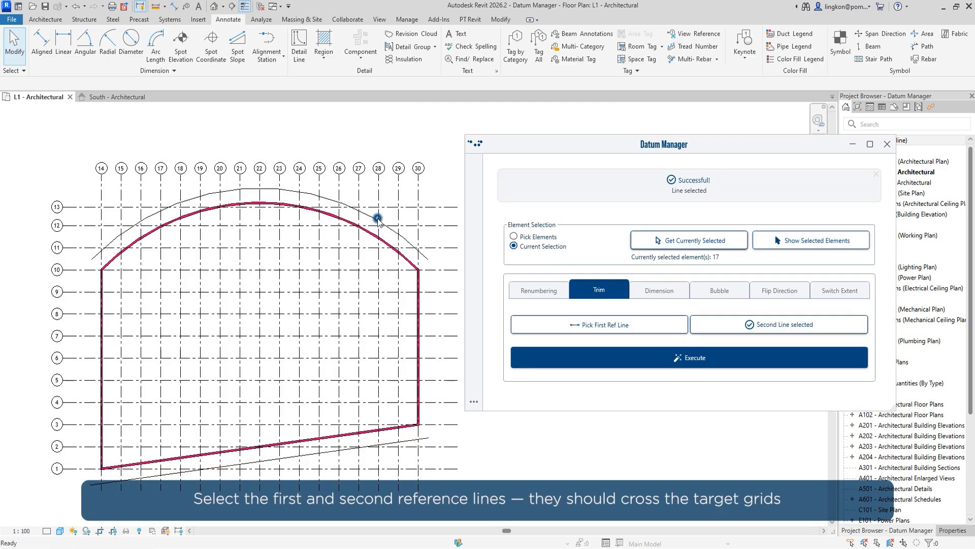
click(604, 328)
click(397, 443)
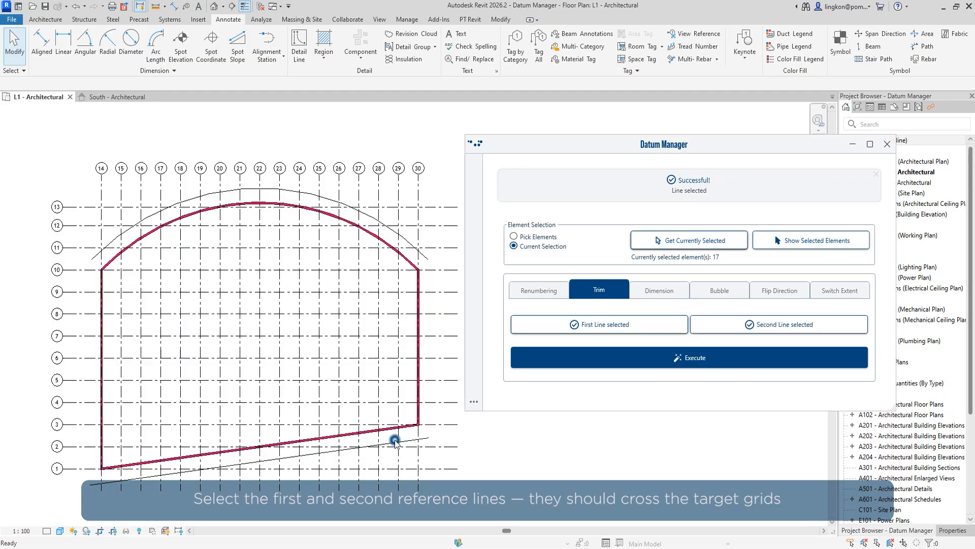
Trim vertical grids 14 to 30 to the two reference lines, and delete the sloping reference line
drag(435, 147, 79, 170)
click(718, 243)
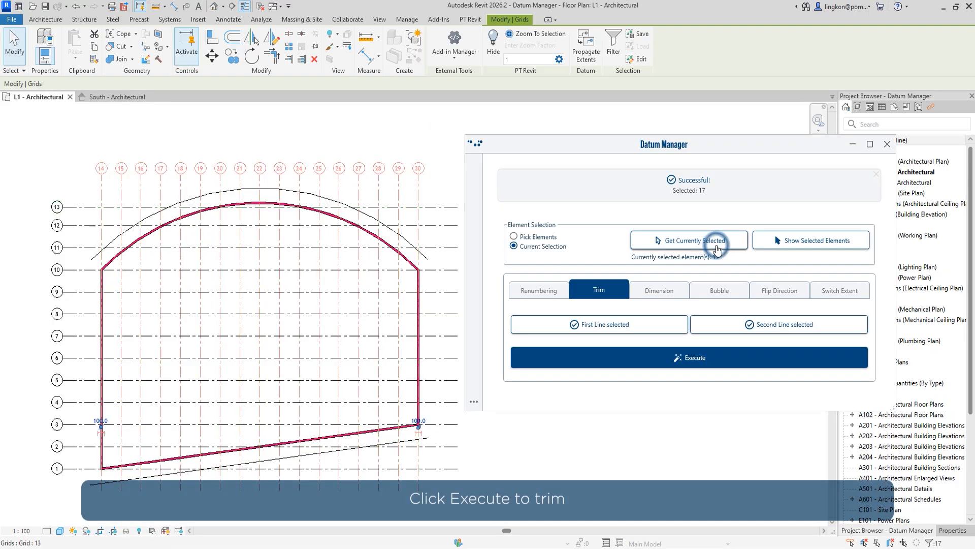
click(707, 370)
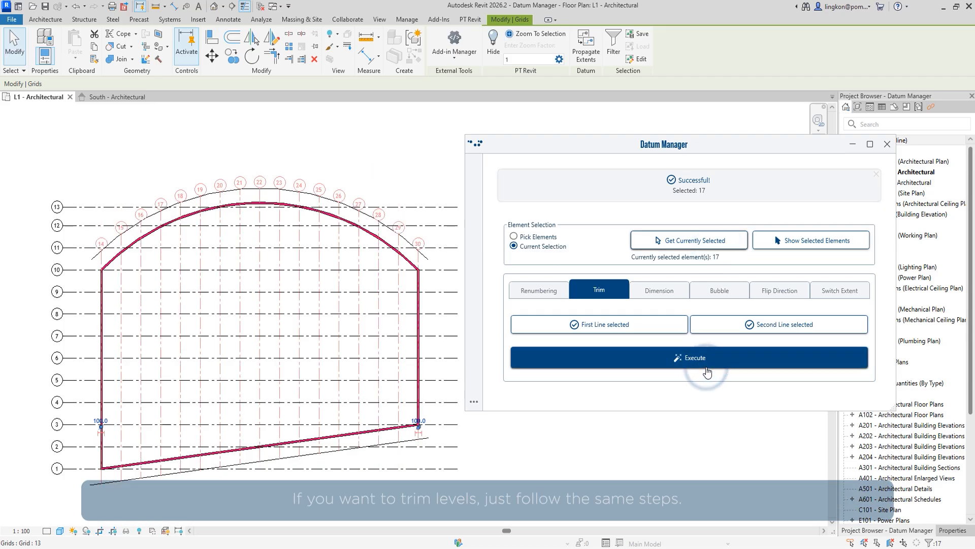
click(645, 461)
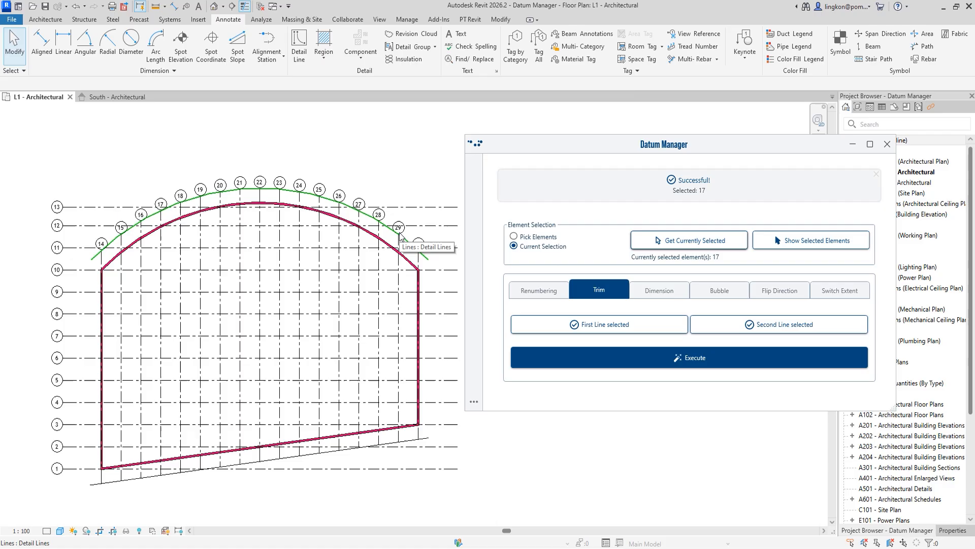
click(253, 462)
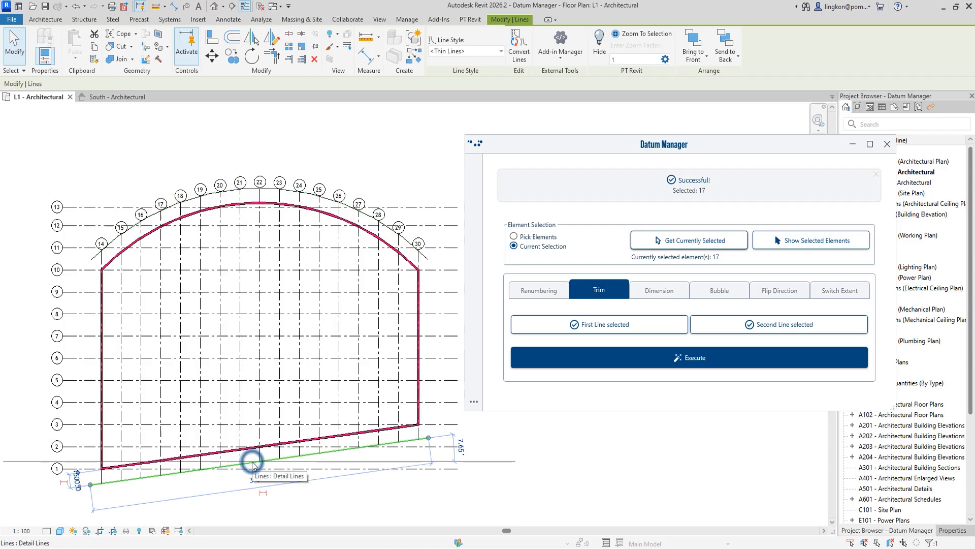
key(Delete)
Draw two outward-bulging detail-line arcs along the building's left and right sides, crossing the horizontal grids
click(299, 46)
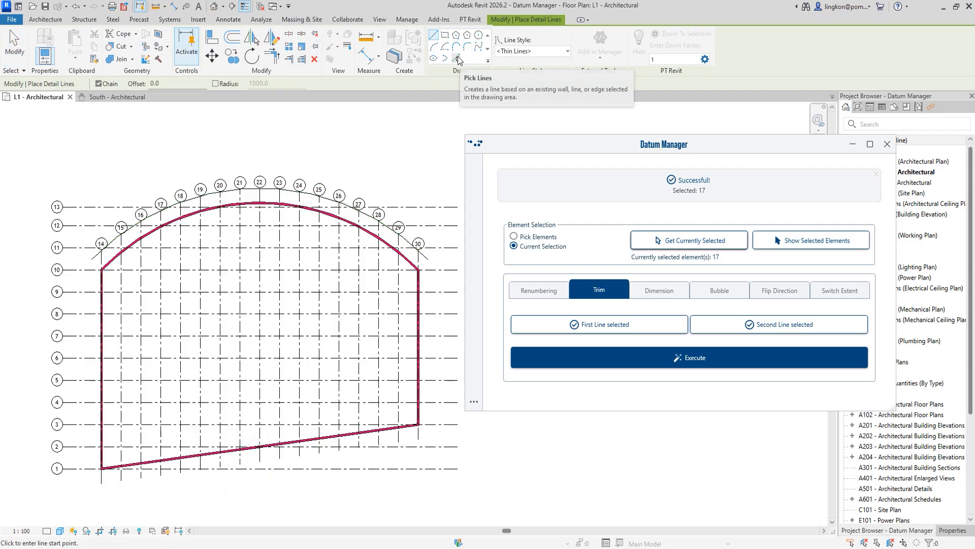
click(433, 46)
click(125, 179)
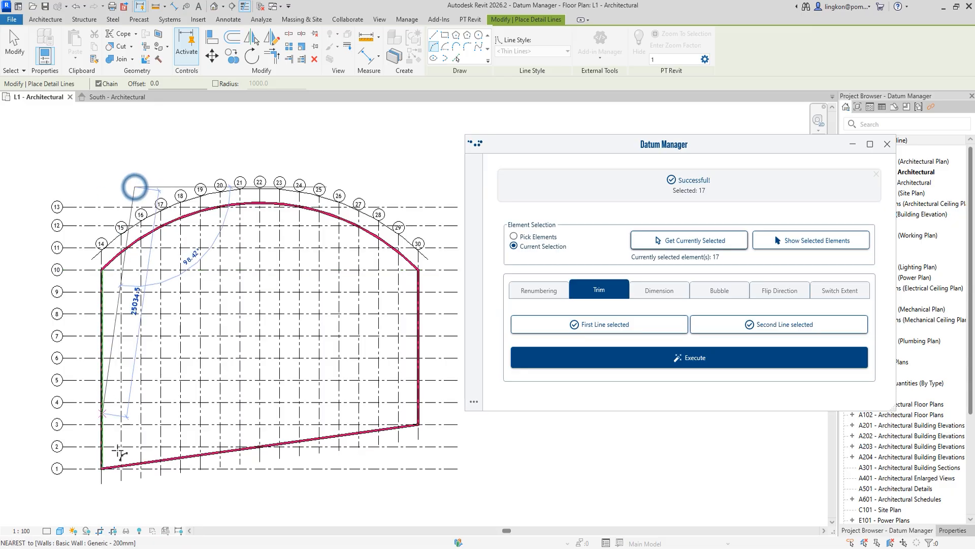
click(126, 492)
click(89, 340)
click(420, 184)
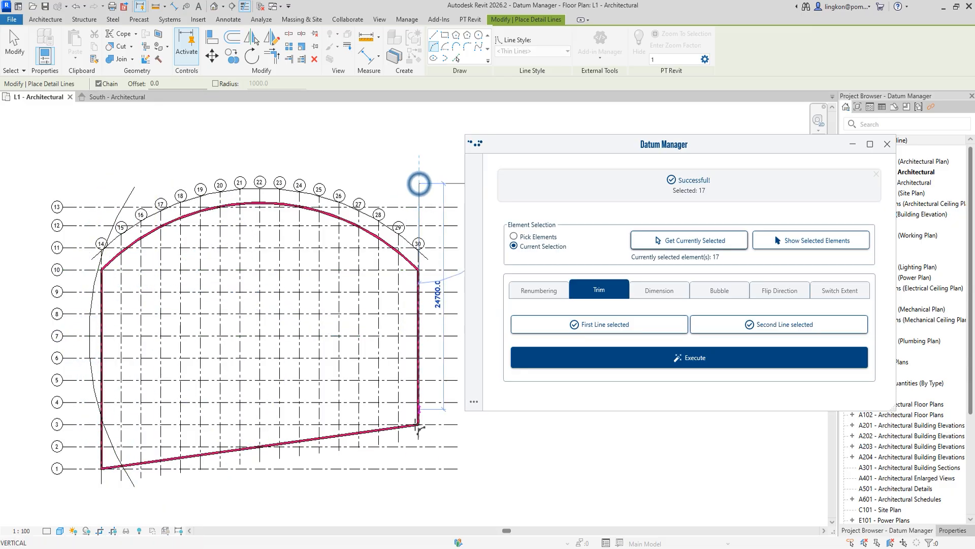
click(419, 478)
click(436, 315)
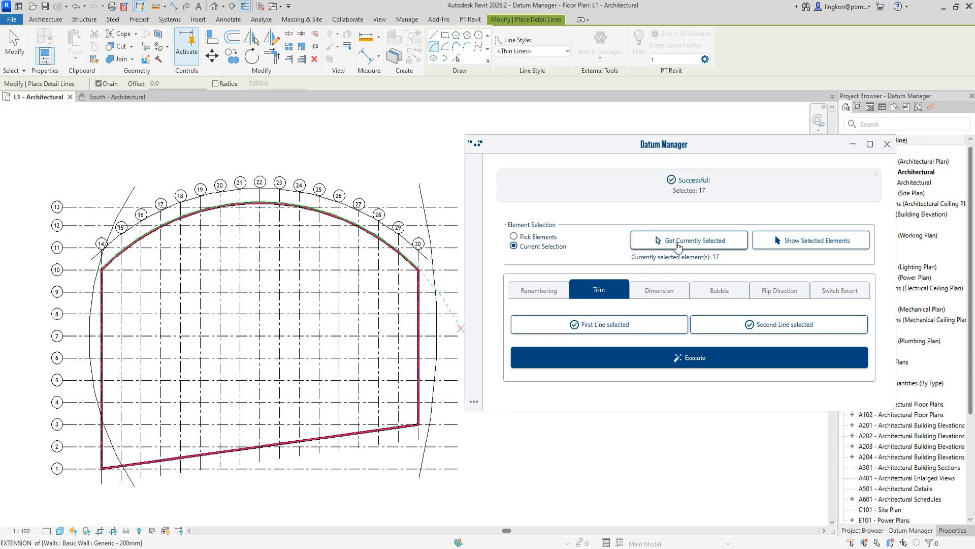
key(Escape)
Trim horizontal grids 1 to 13 using the right arc as the first reference line and the left arc as the second
drag(456, 190, 435, 505)
click(620, 330)
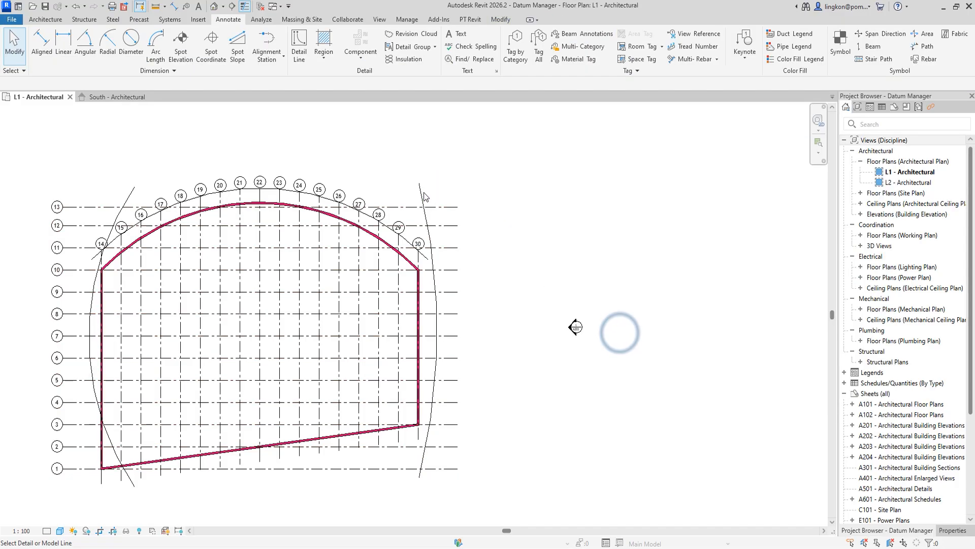
click(425, 192)
click(769, 329)
click(129, 195)
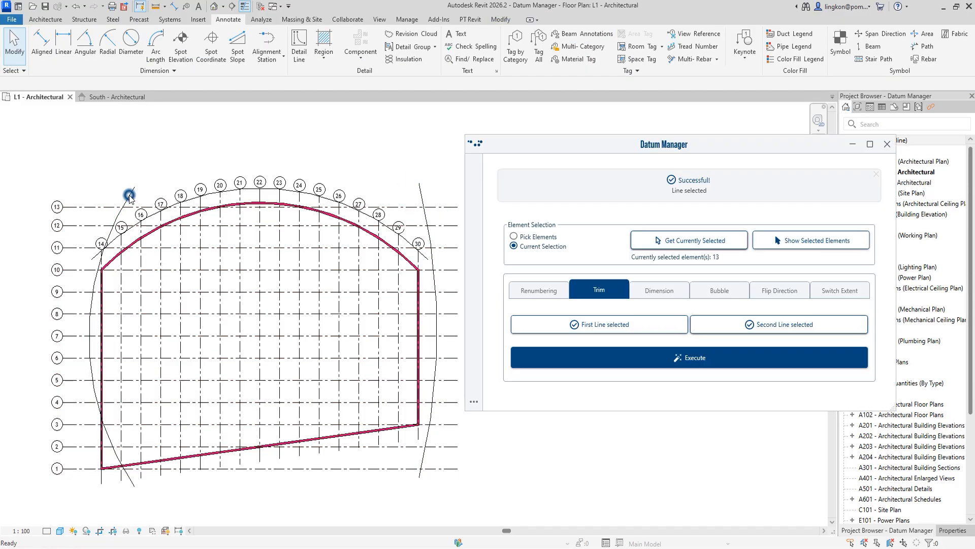
click(675, 357)
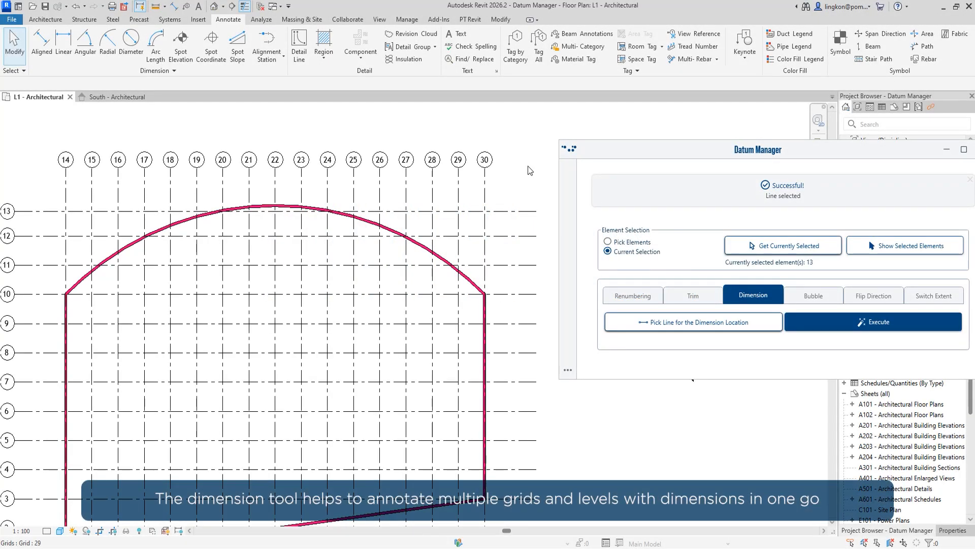
Load vertical grids 14 to 30 for dimensioning, and draw a short horizontal detail line just right of grid 30 below its bubble
drag(519, 175, 53, 152)
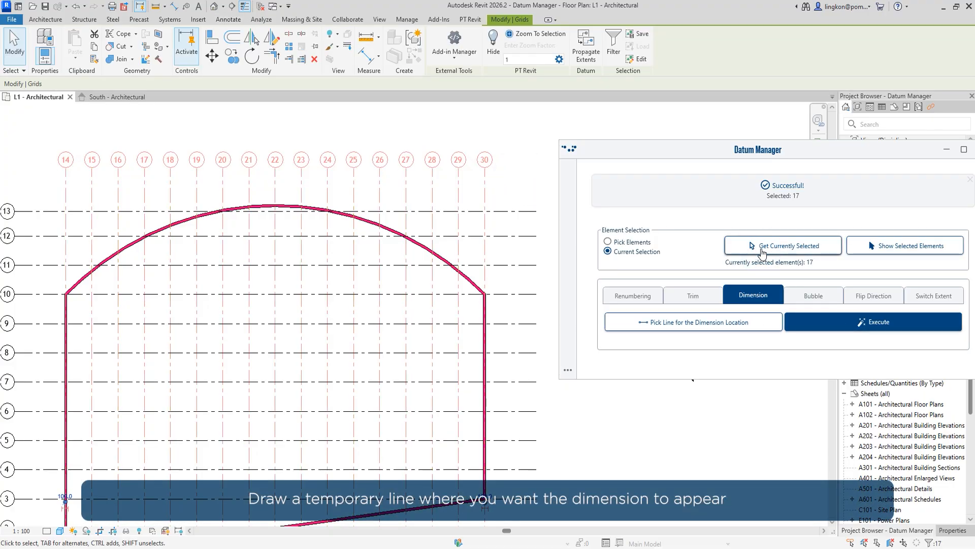
click(229, 19)
click(299, 47)
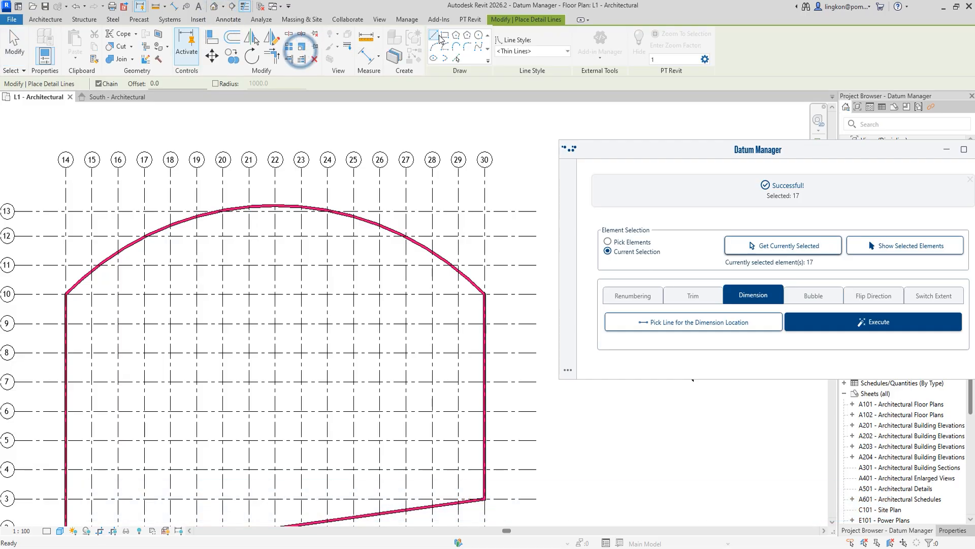
click(530, 181)
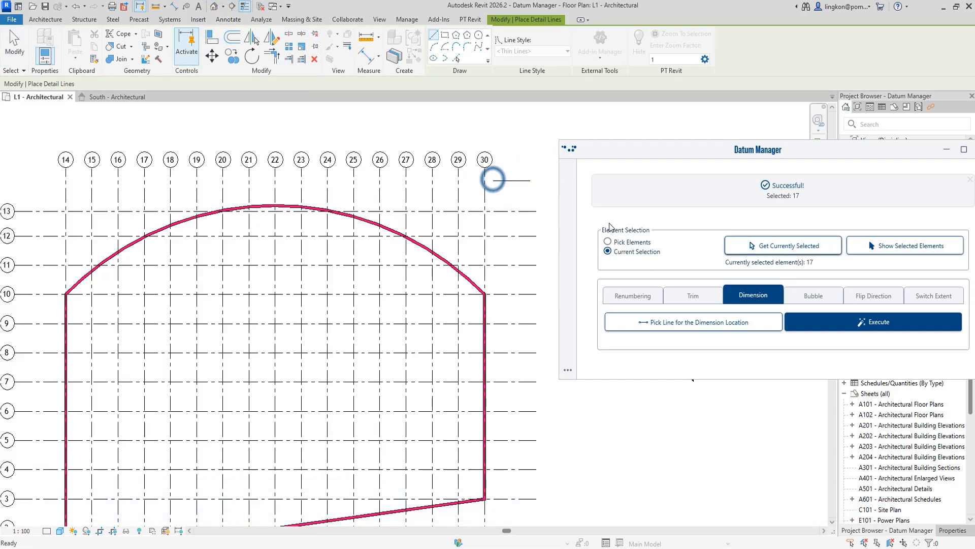
Dimension vertical grids 14 to 30 along the short horizontal detail line beside grid 30
click(719, 325)
click(510, 180)
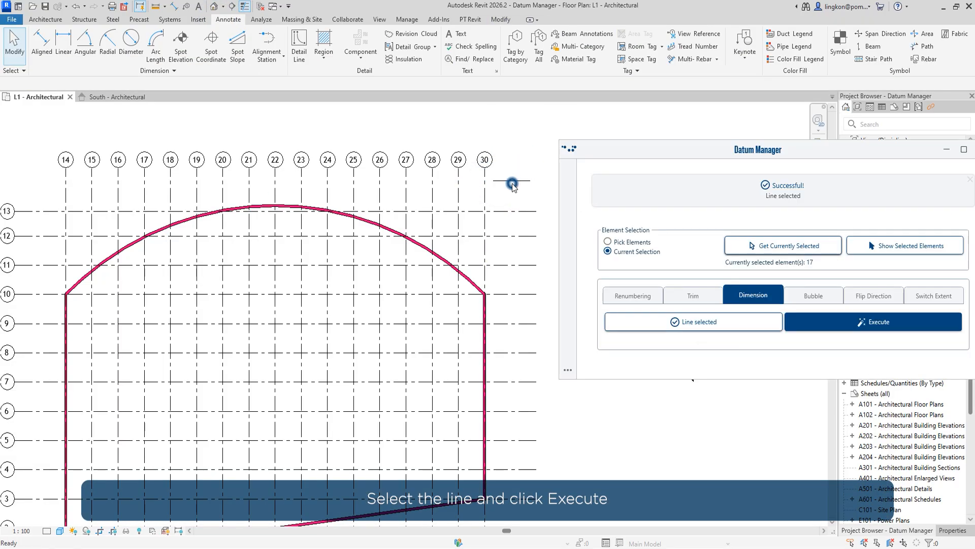
click(850, 328)
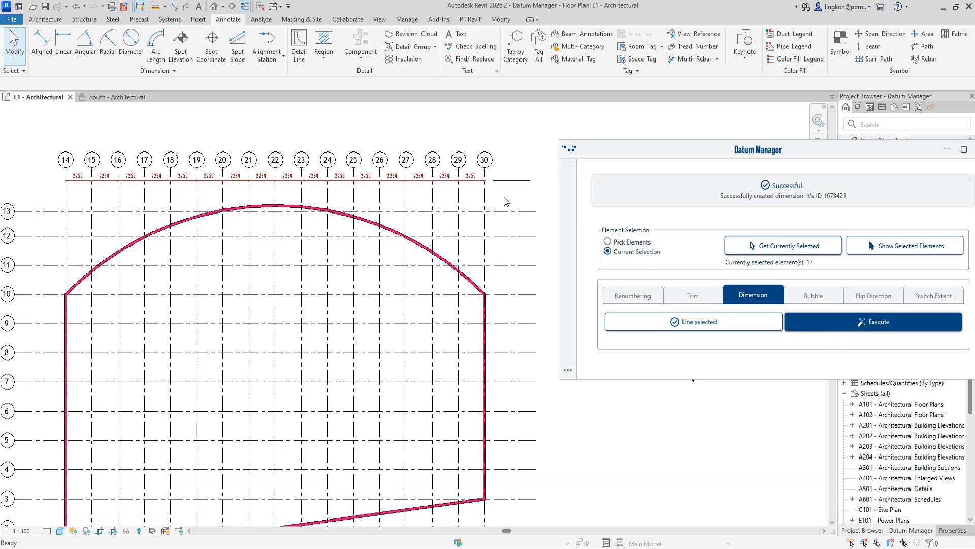
Draw a vertical detail line about 1650 mm long, ending on horizontal grid 13 between its bubble and grid 14
click(300, 45)
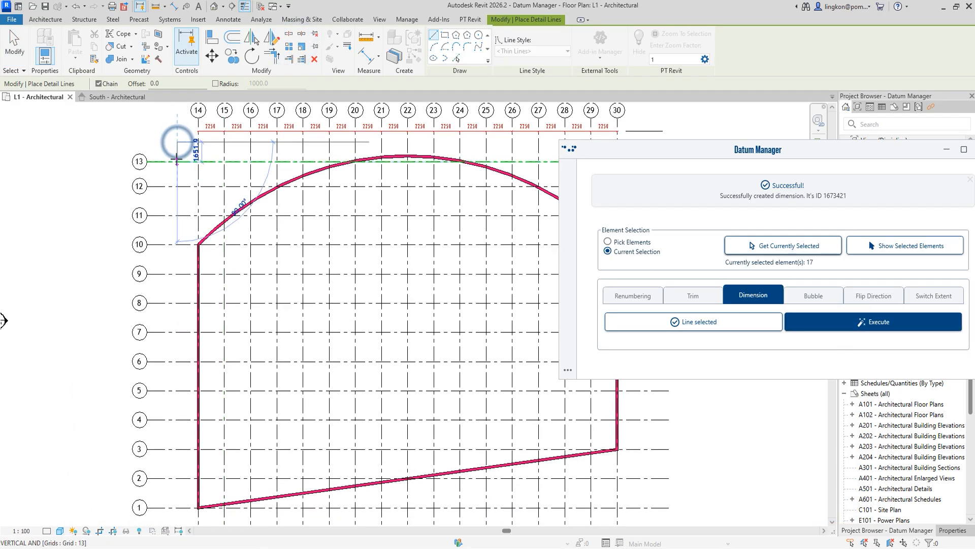
click(177, 161)
key(Escape)
key(Escape)
Load horizontal grids 1 to 13 and dimension them along the short vertical detail line near grid 13's bubble
click(742, 326)
click(180, 148)
click(858, 325)
drag(148, 124, 127, 515)
click(808, 247)
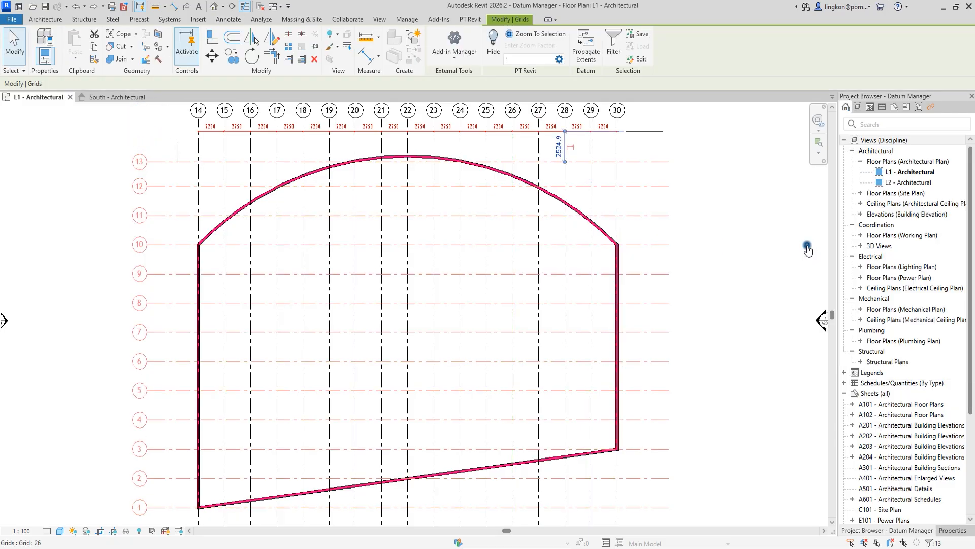
click(833, 324)
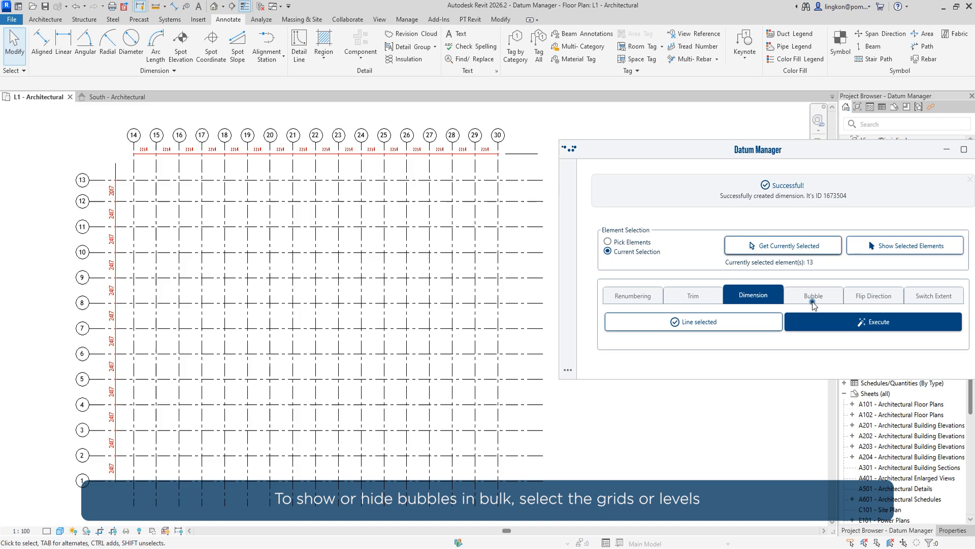
Load vertical grids 14 to 30 for bubble control, and show their bubbles at the start point, then at the end point
click(812, 301)
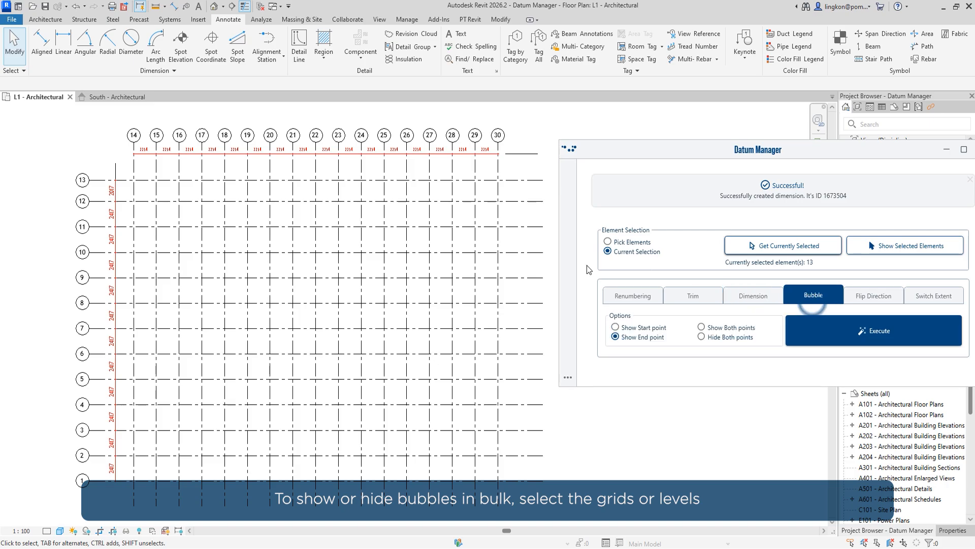
drag(538, 131, 124, 143)
click(756, 244)
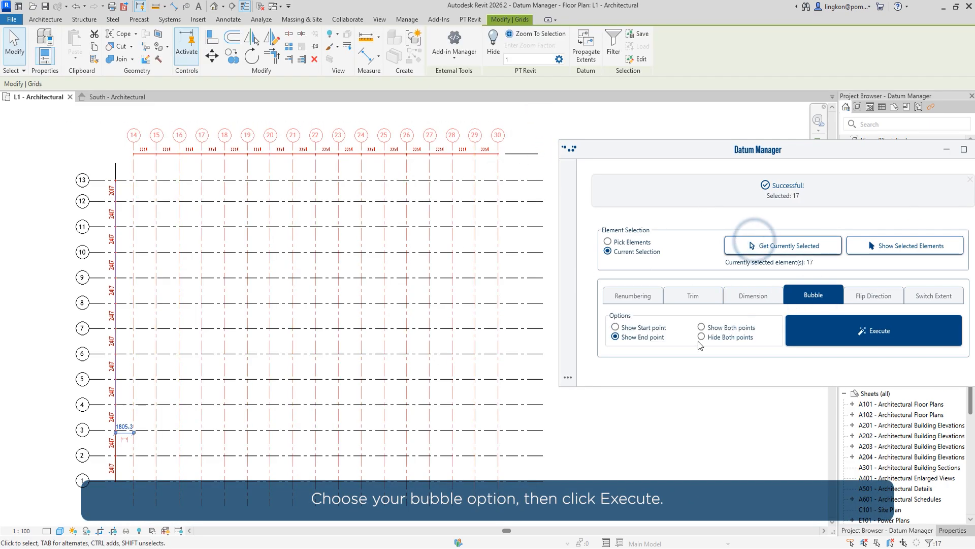
click(839, 331)
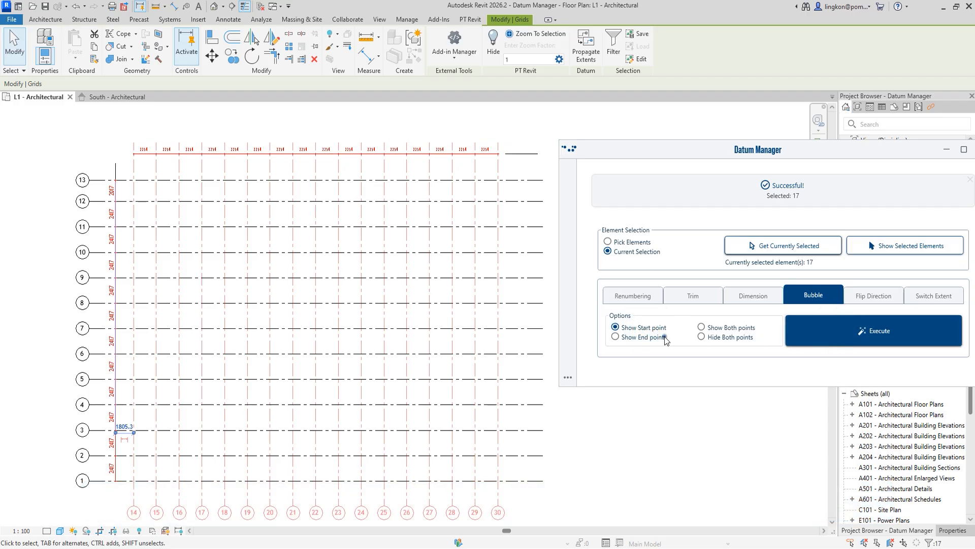
click(661, 337)
click(831, 335)
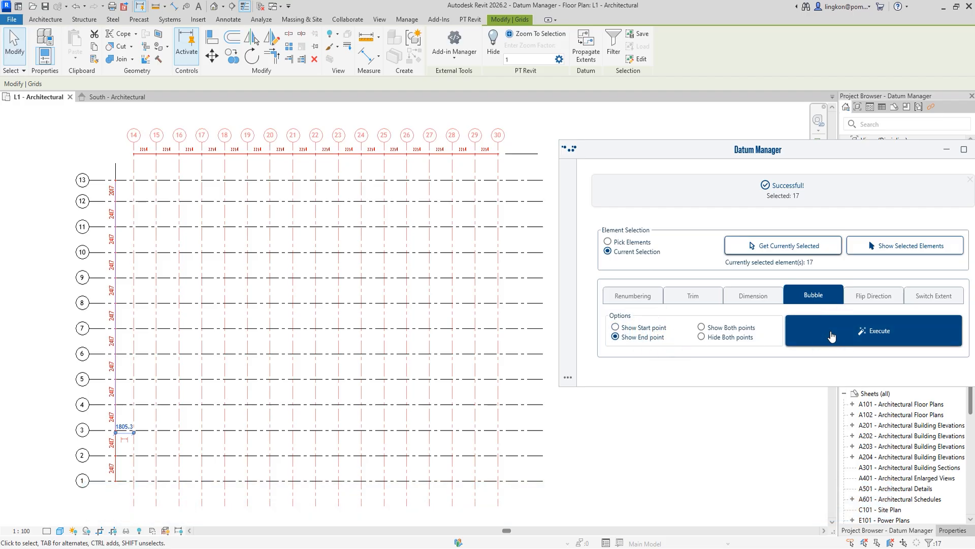
Show the bubbles at both points of vertical grids 14 to 30, then hide them at both points
click(733, 328)
click(860, 333)
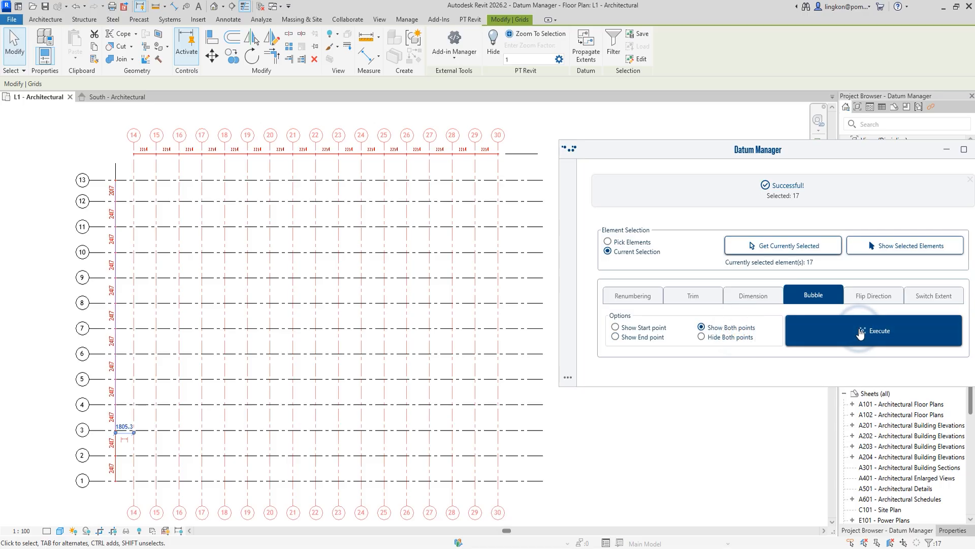
click(734, 339)
click(793, 329)
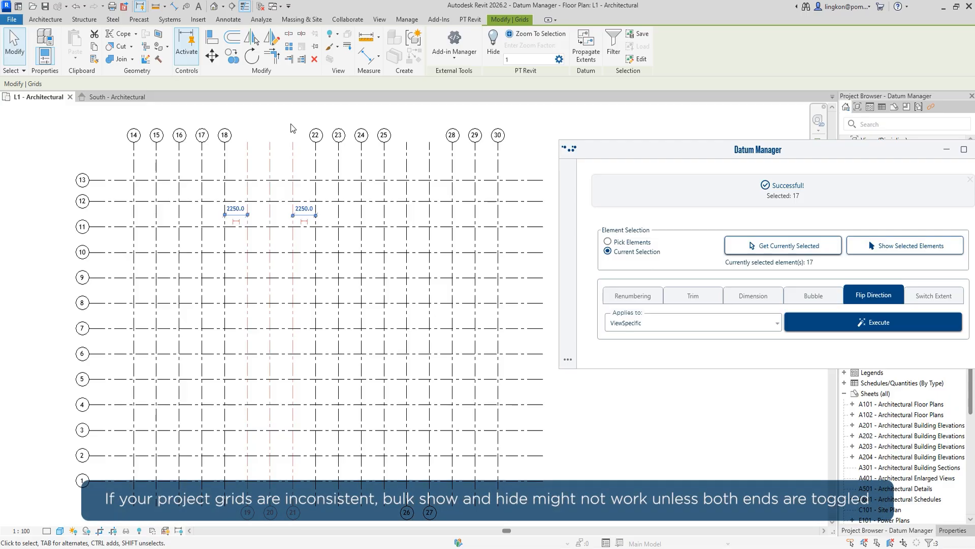
Flip the direction of vertical grids 19 to 21 and of grids 26 and 27, applied as ViewSpecific
click(786, 244)
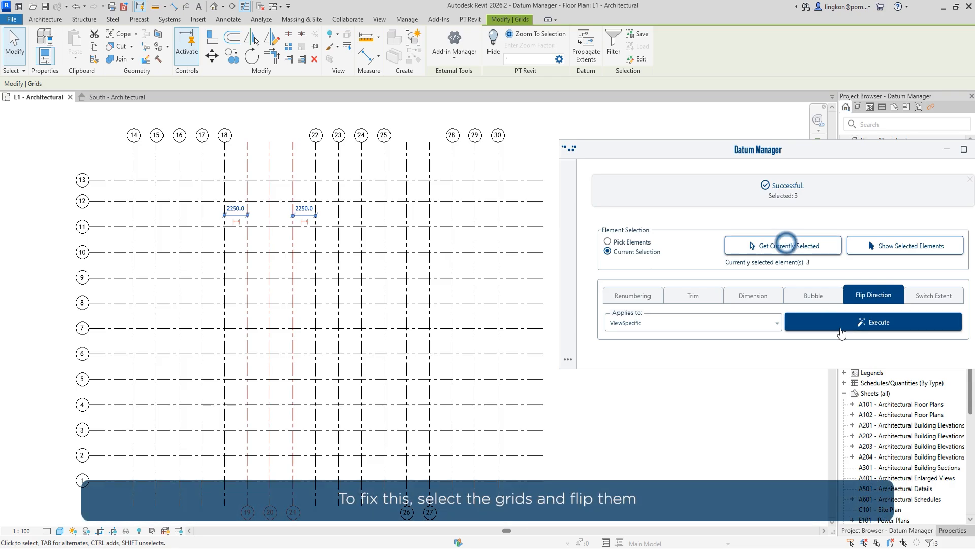
click(842, 325)
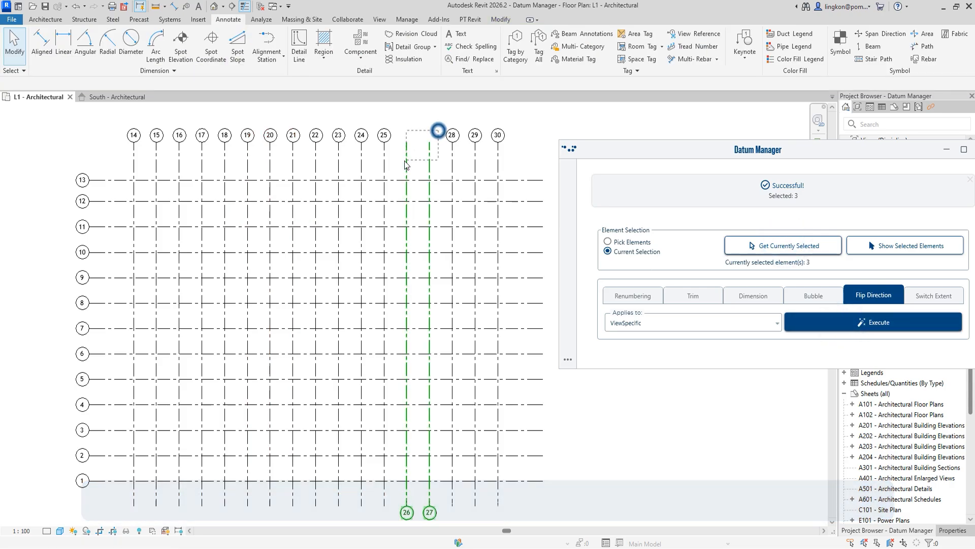
click(439, 131)
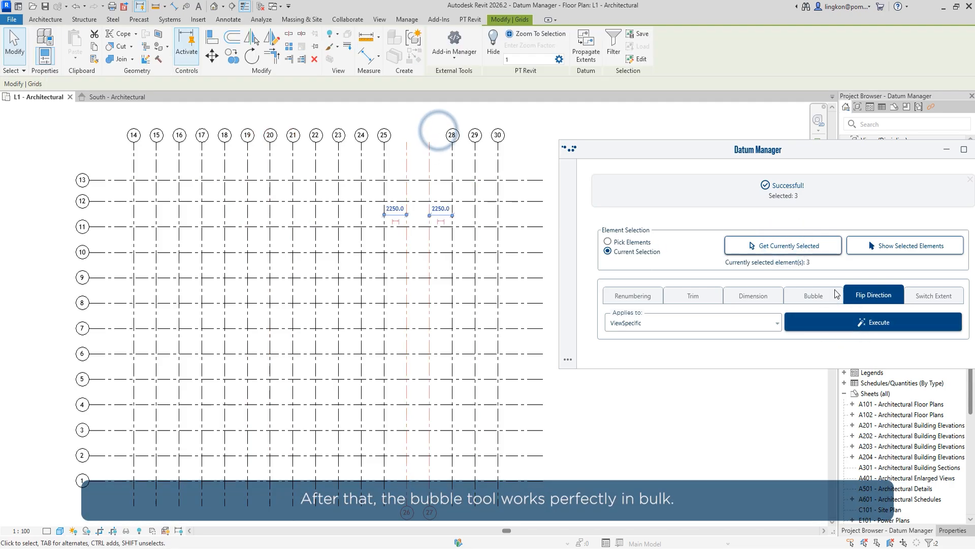
click(788, 244)
click(864, 322)
Load all vertical grids 14 to 30, flip their direction as ViewSpecific, and flip them back
click(524, 163)
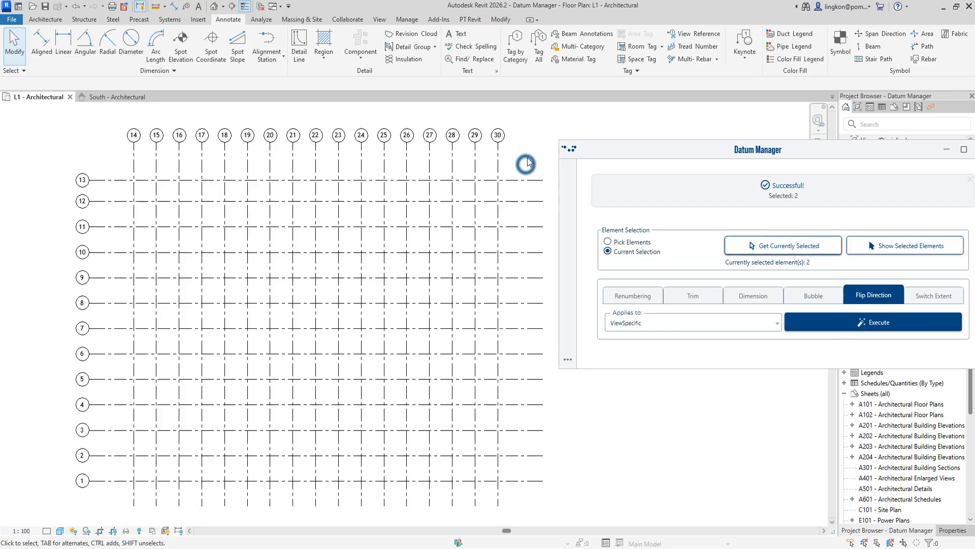
drag(528, 157, 99, 134)
click(763, 253)
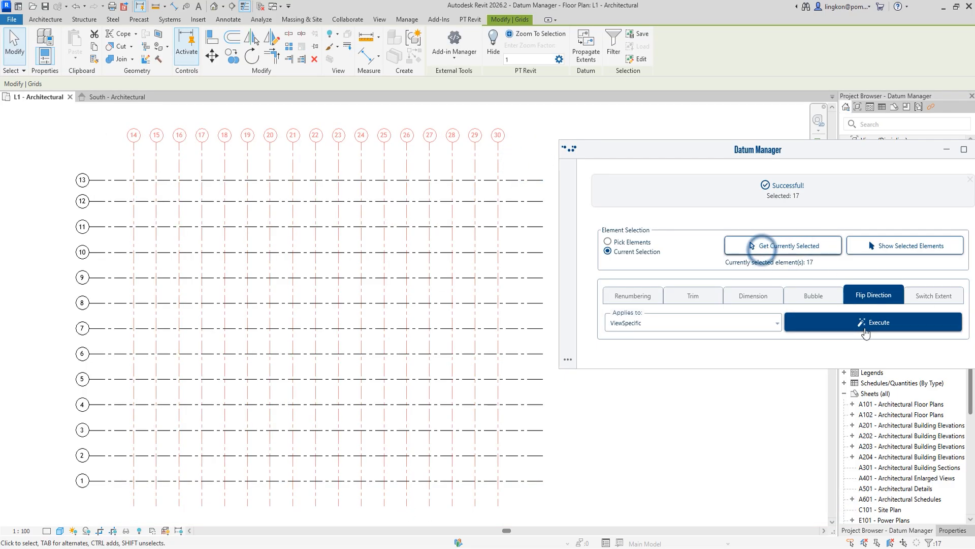
click(865, 325)
click(867, 329)
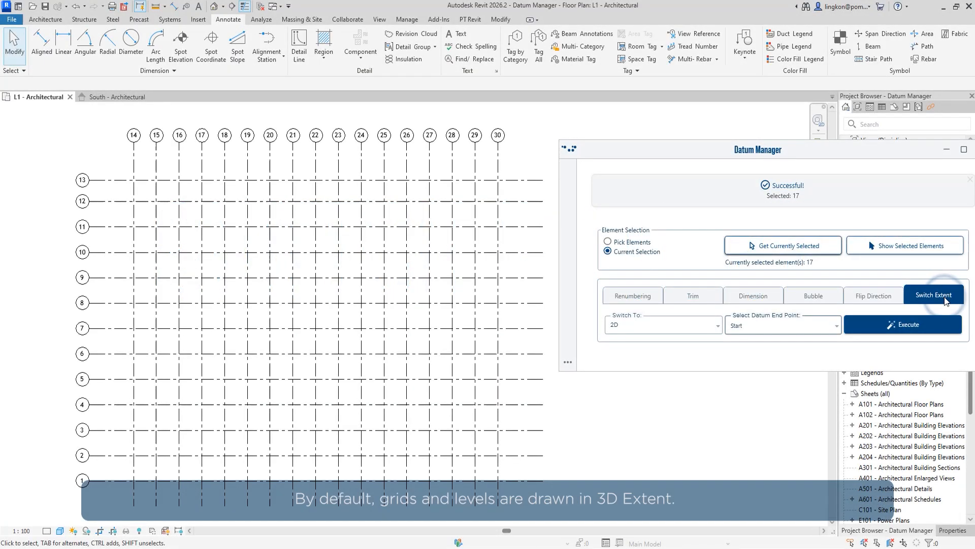
Load vertical grids 14 to 30 for extent switching, with 2D as the target extent
click(523, 160)
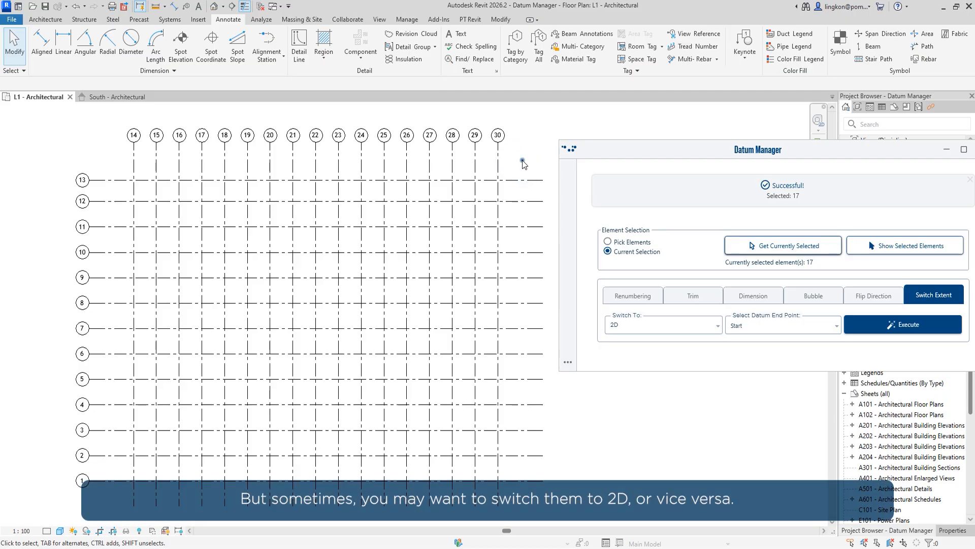
drag(522, 161, 108, 147)
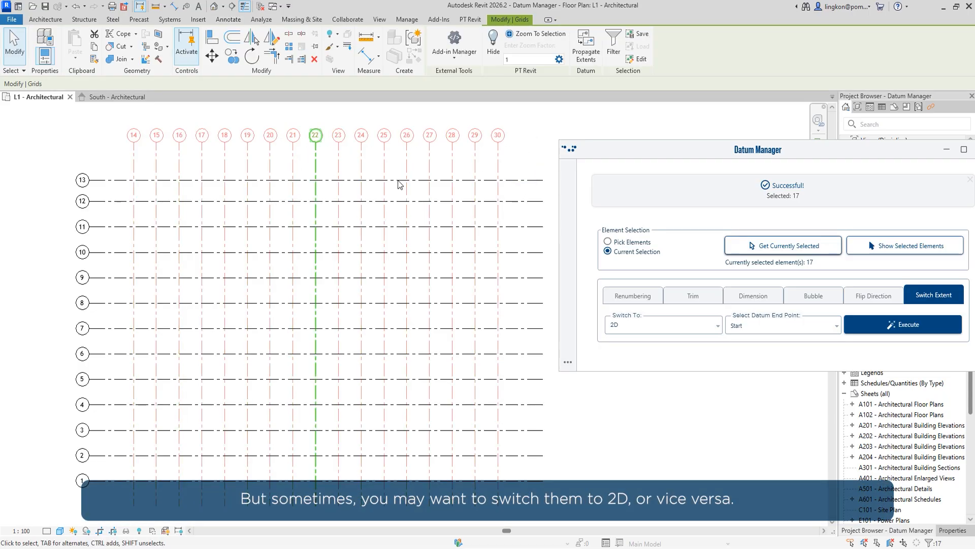
click(772, 248)
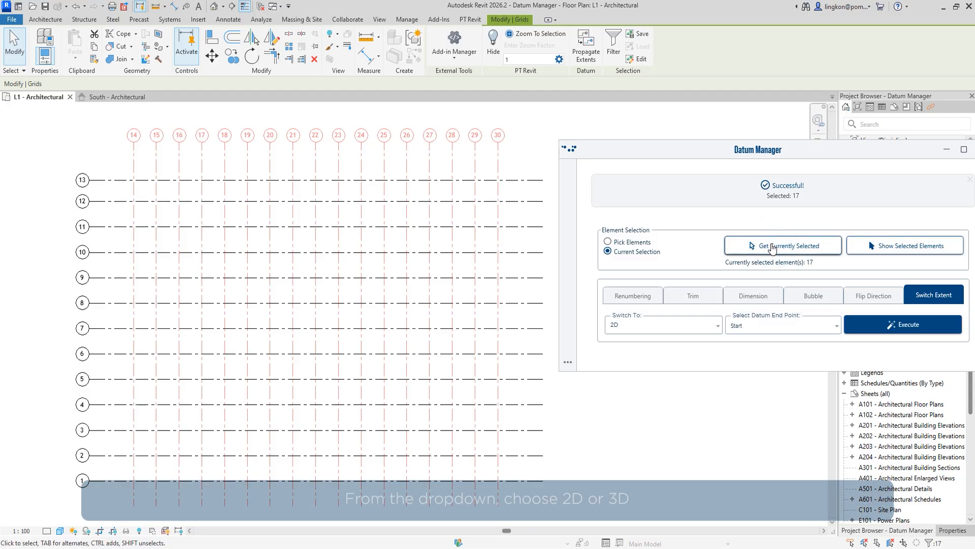
click(658, 324)
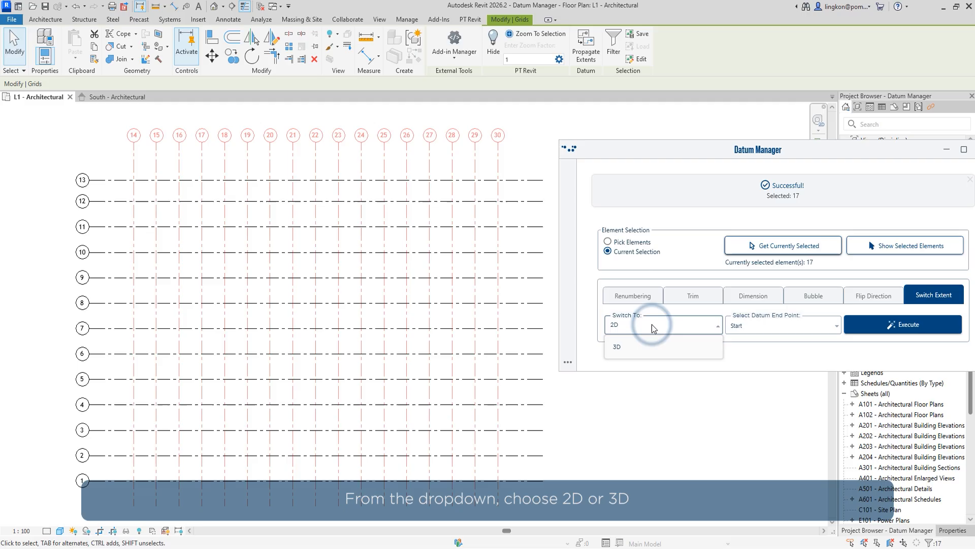
click(653, 325)
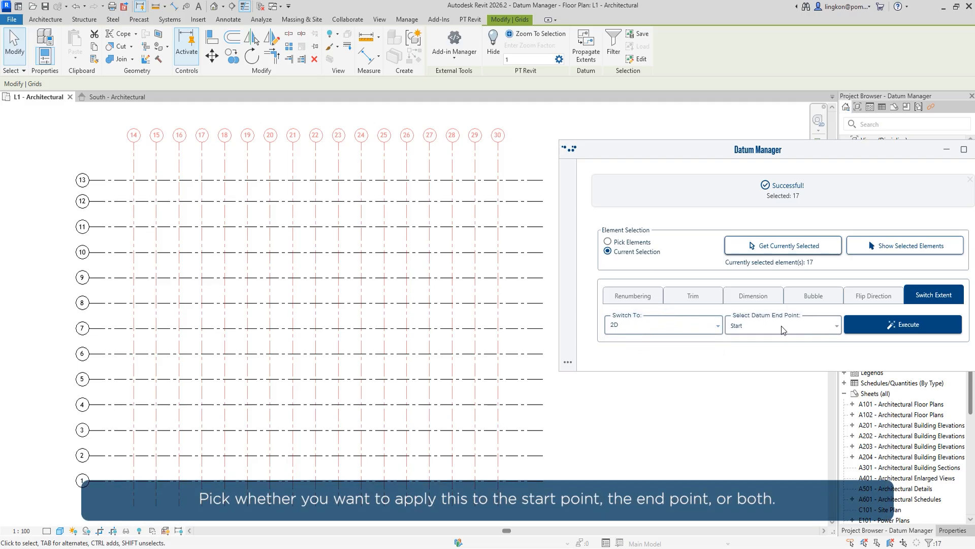
Switch the End datum point of the loaded vertical grids to 2D extent, and check grid 27's end below its bubble
click(541, 134)
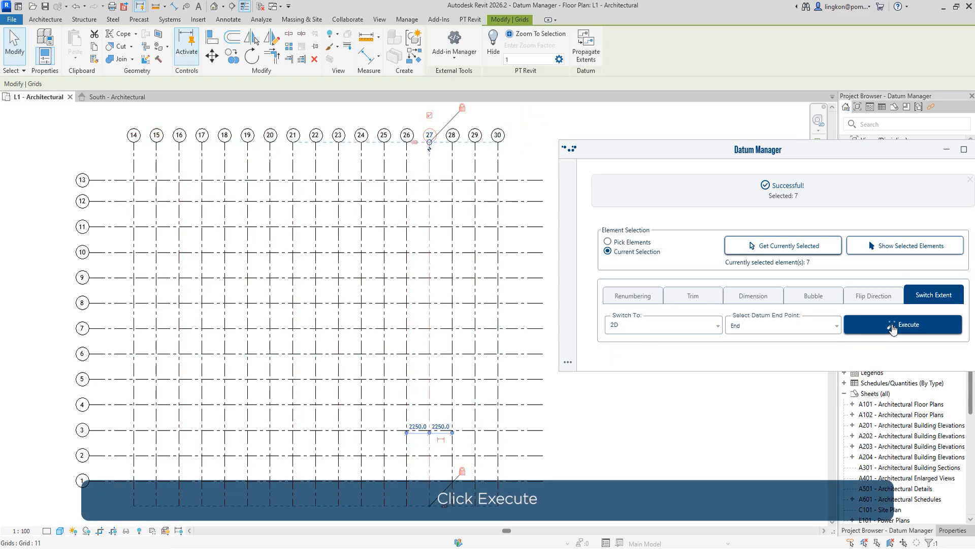
click(882, 328)
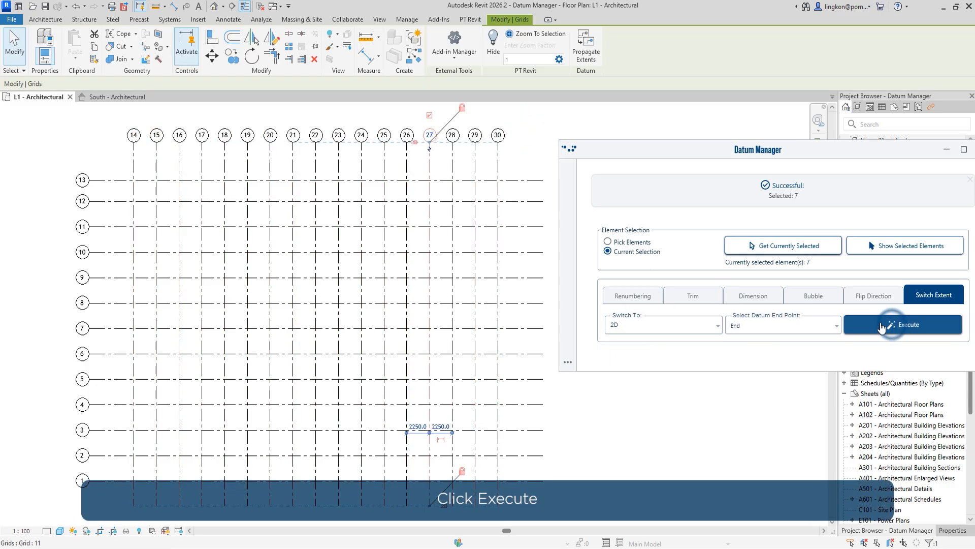
click(523, 142)
click(430, 148)
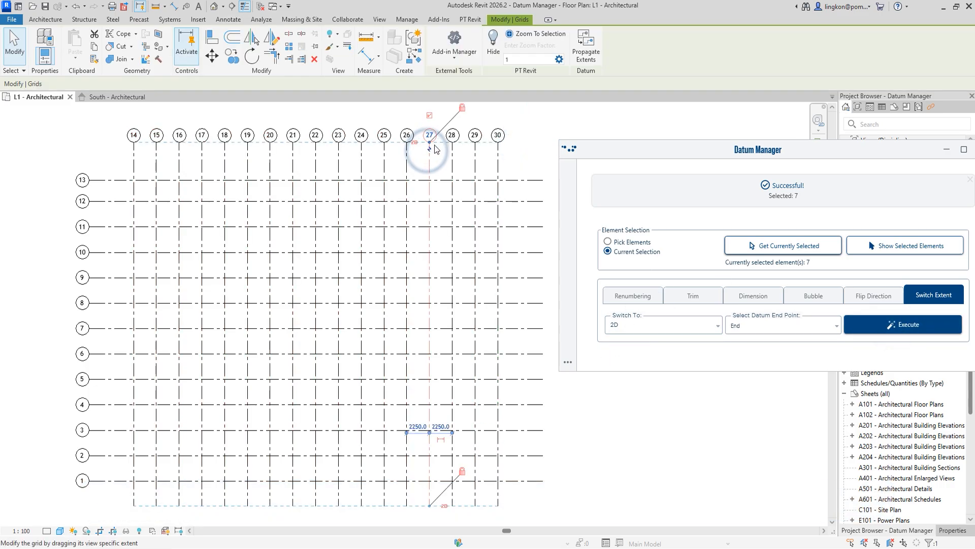